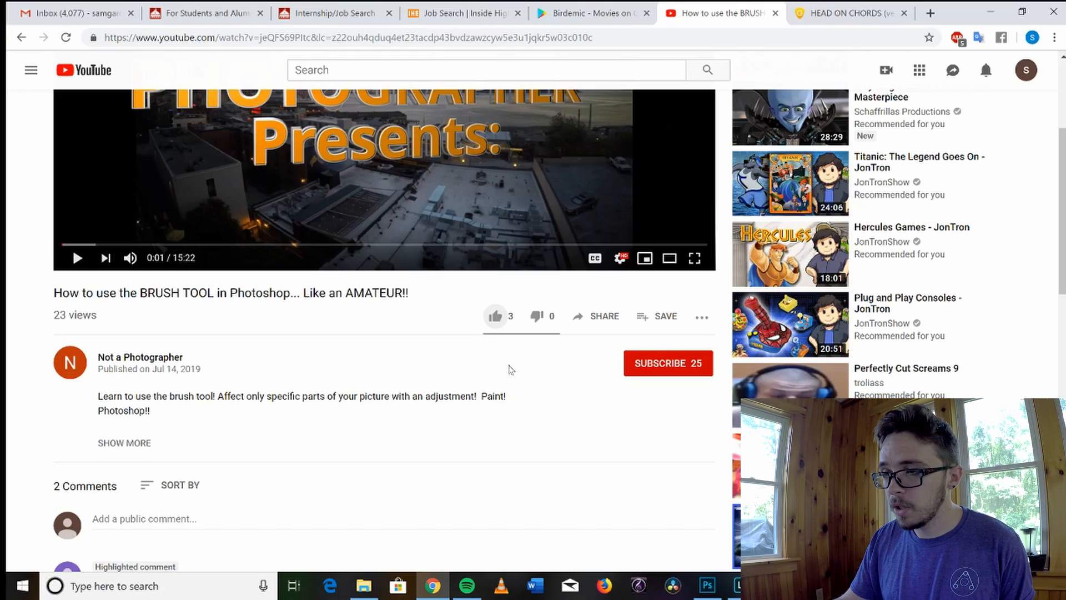
# - Like the Photoshop brush tool video and subscribe to its channel with the notification bell turned on
pyautogui.click(495, 317)
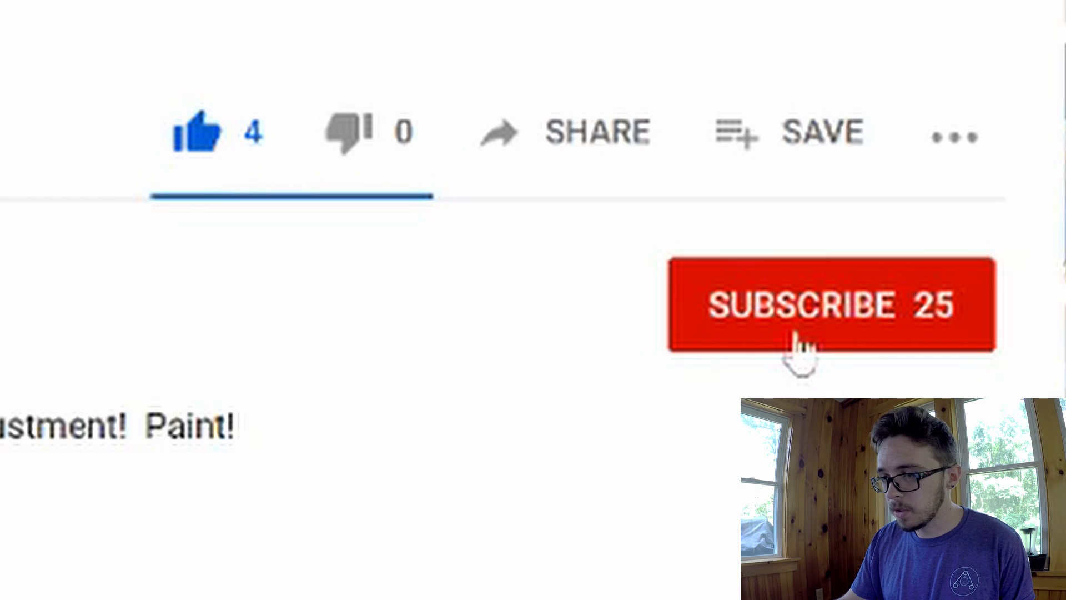
pyautogui.click(800, 347)
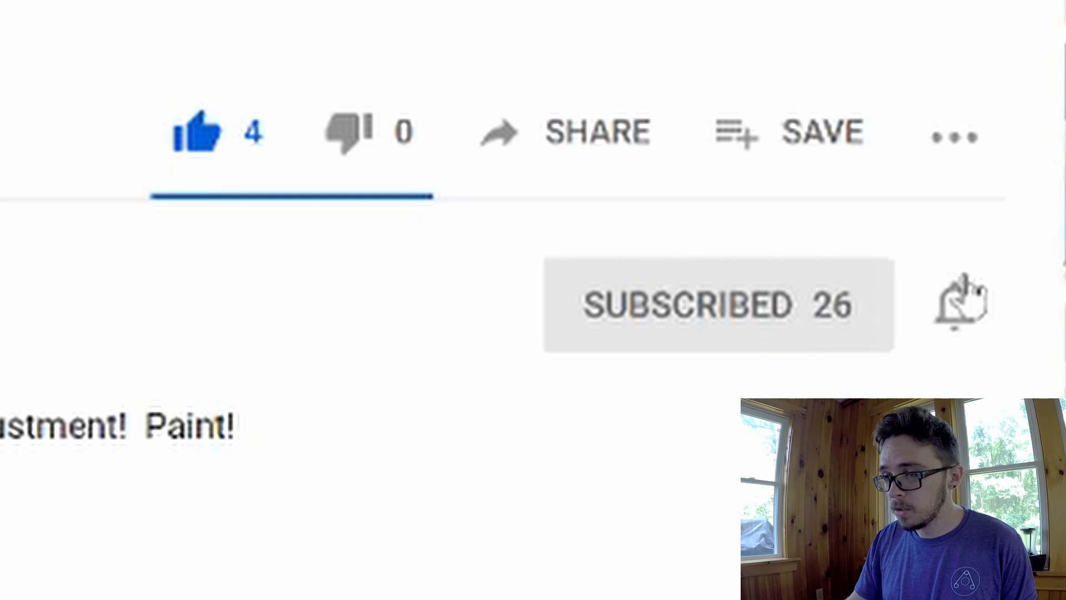
pyautogui.click(960, 329)
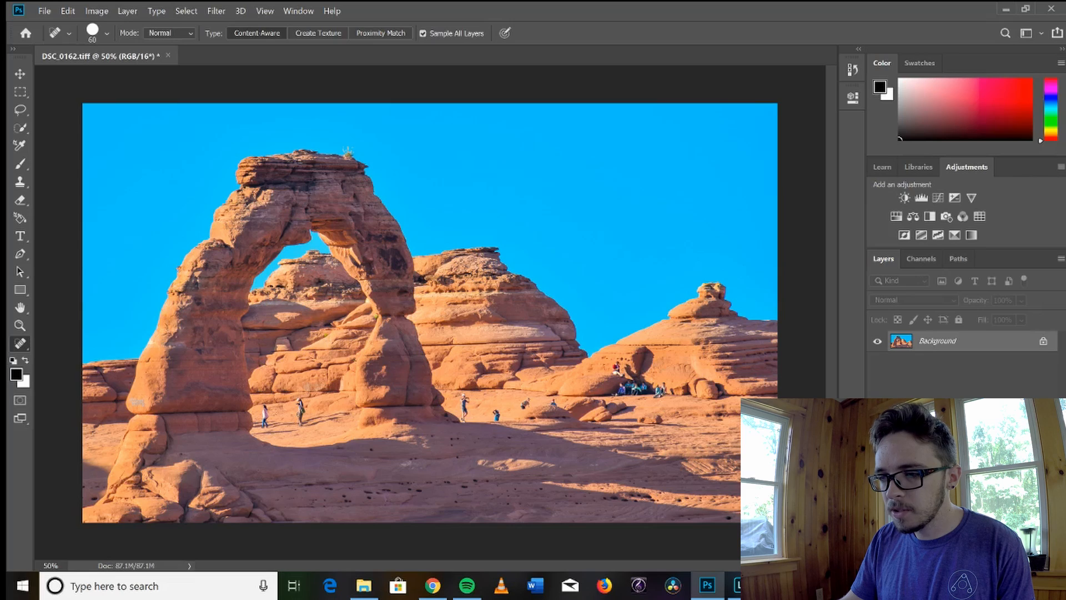
# - Examine the people standing and sitting on the rocks, from those beneath the arch to the group by the far-right formation
pyautogui.hotkey('ctrl', '+')
pyautogui.hotkey('ctrl', '+')
pyautogui.hotkey('ctrl', '+')
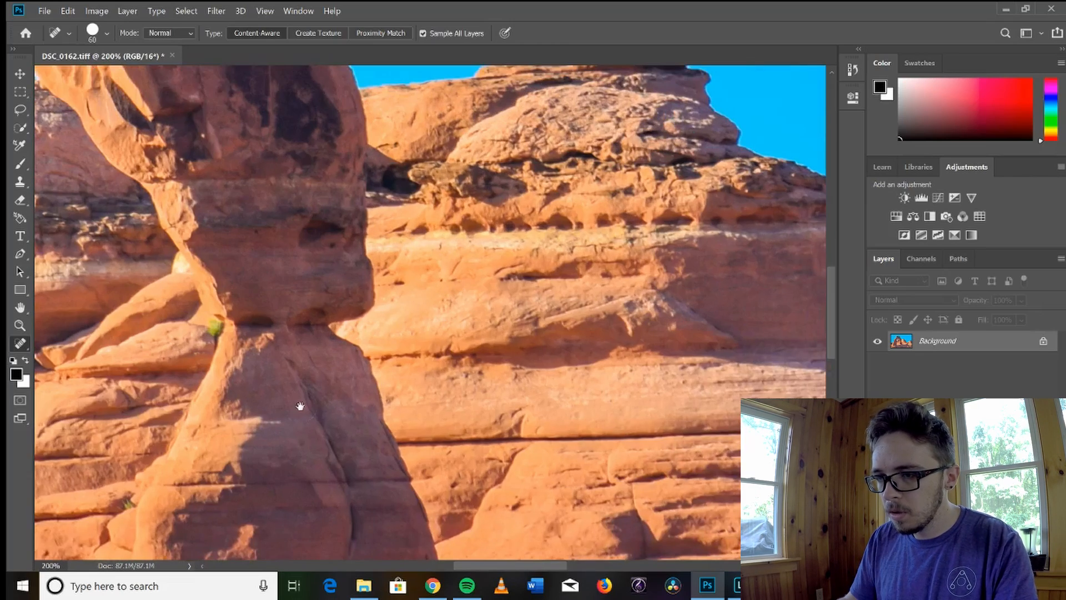
pyautogui.moveTo(300, 406); pyautogui.dragTo(731, 145)
pyautogui.moveTo(475, 455); pyautogui.dragTo(476, 347)
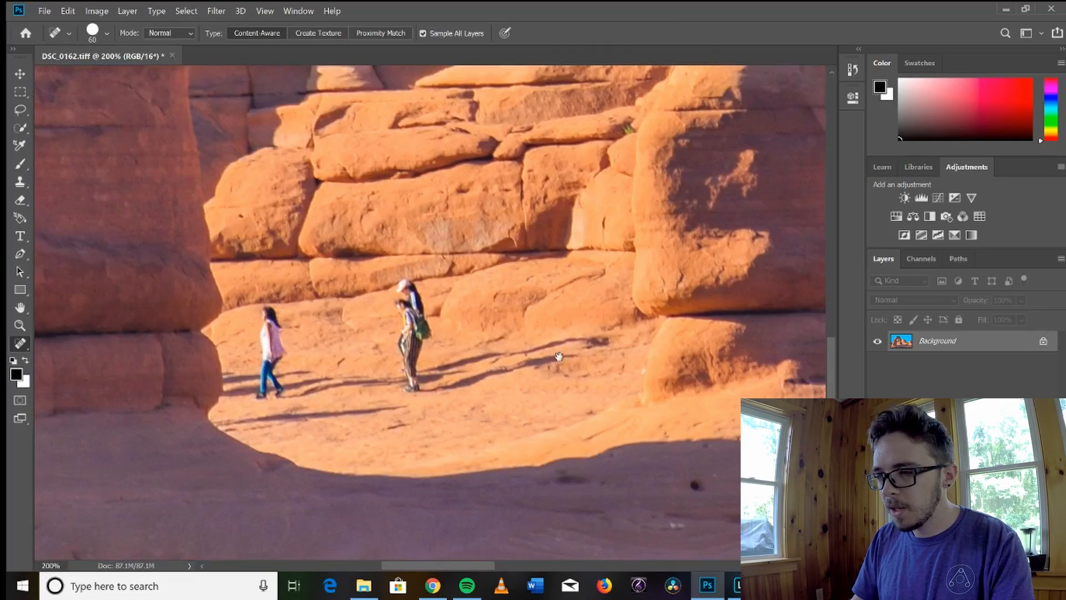
pyautogui.moveTo(558, 356); pyautogui.dragTo(348, 321)
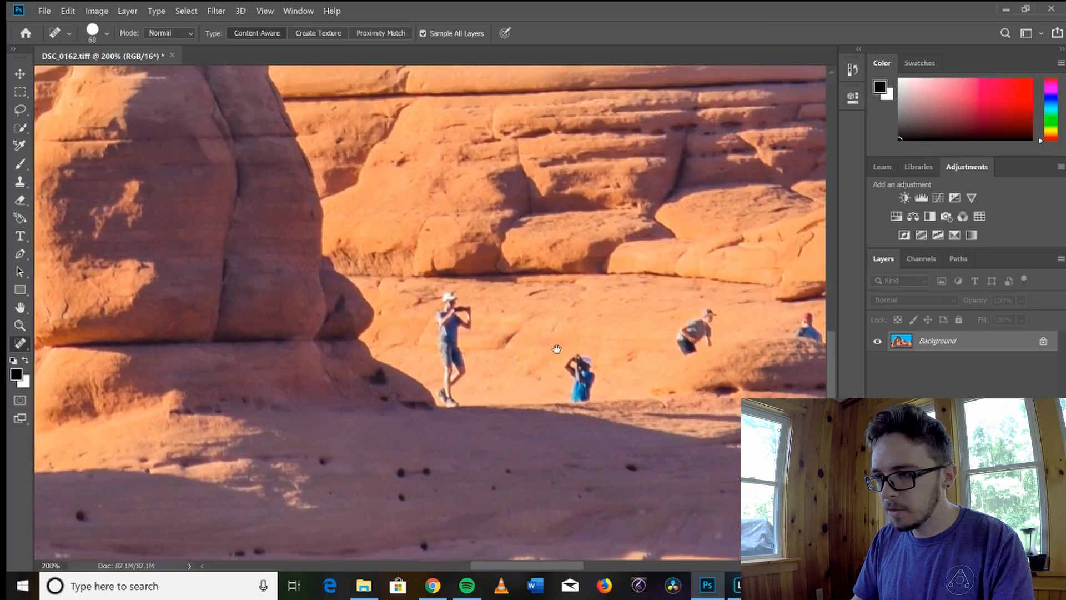
pyautogui.moveTo(557, 350); pyautogui.dragTo(415, 410)
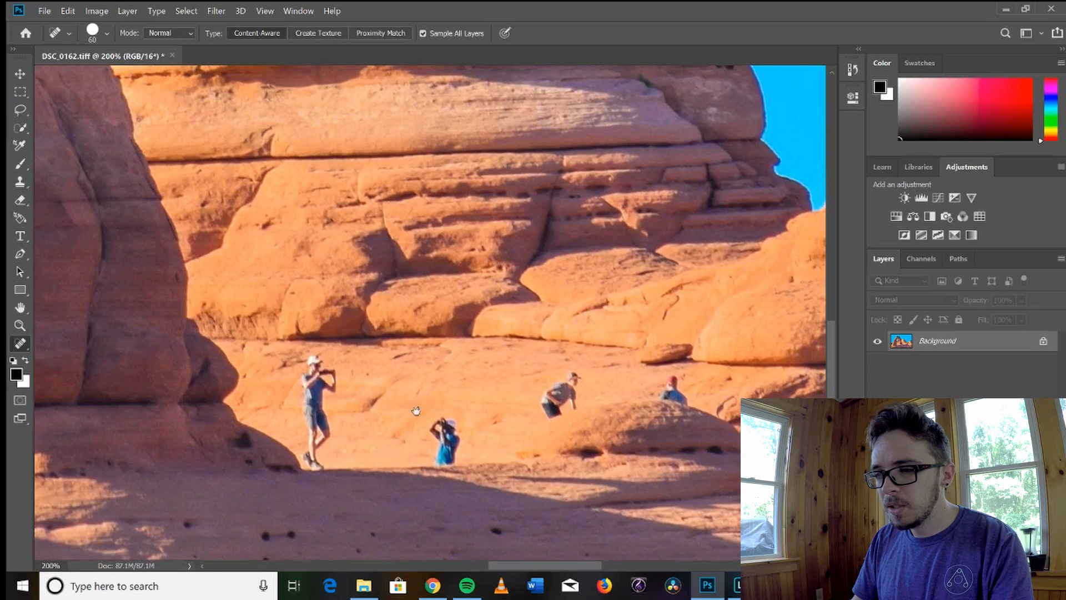
pyautogui.moveTo(606, 383); pyautogui.dragTo(154, 431)
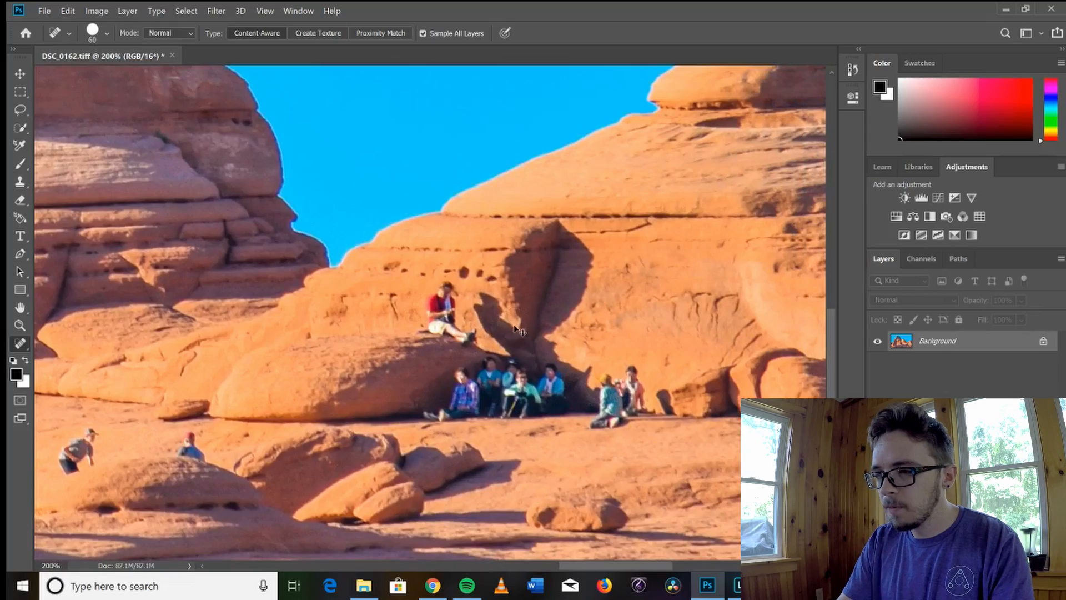
pyautogui.hotkey('ctrl', '-')
pyautogui.hotkey('ctrl', '-')
pyautogui.hotkey('ctrl', '-')
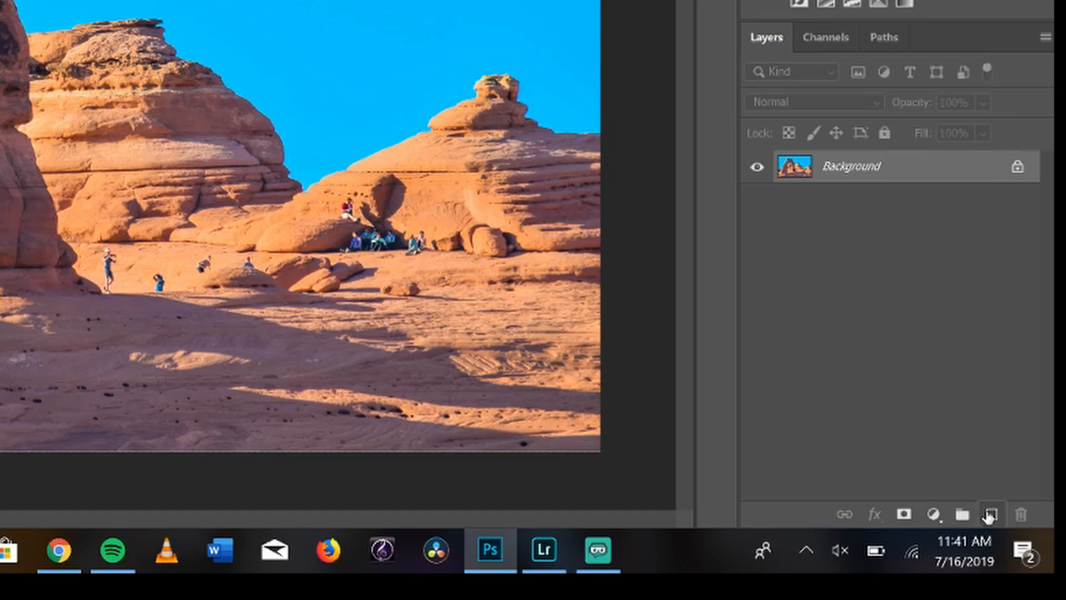
# - Add a new layer and paint large soft black brush strokes over the arch, sky and foreground
pyautogui.click(989, 515)
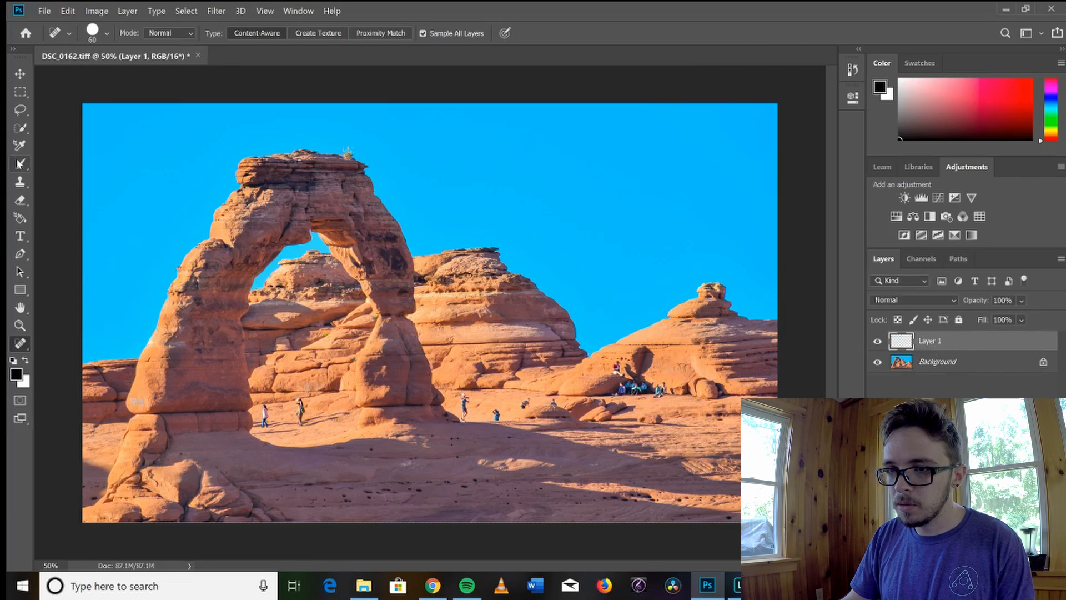
pyautogui.press('b')
pyautogui.click(578, 167)
pyautogui.moveTo(625, 218)
pyautogui.mouseDown()
pyautogui.moveTo(622, 340)
pyautogui.moveTo(700, 515)
pyautogui.moveTo(694, 478)
pyautogui.mouseUp()
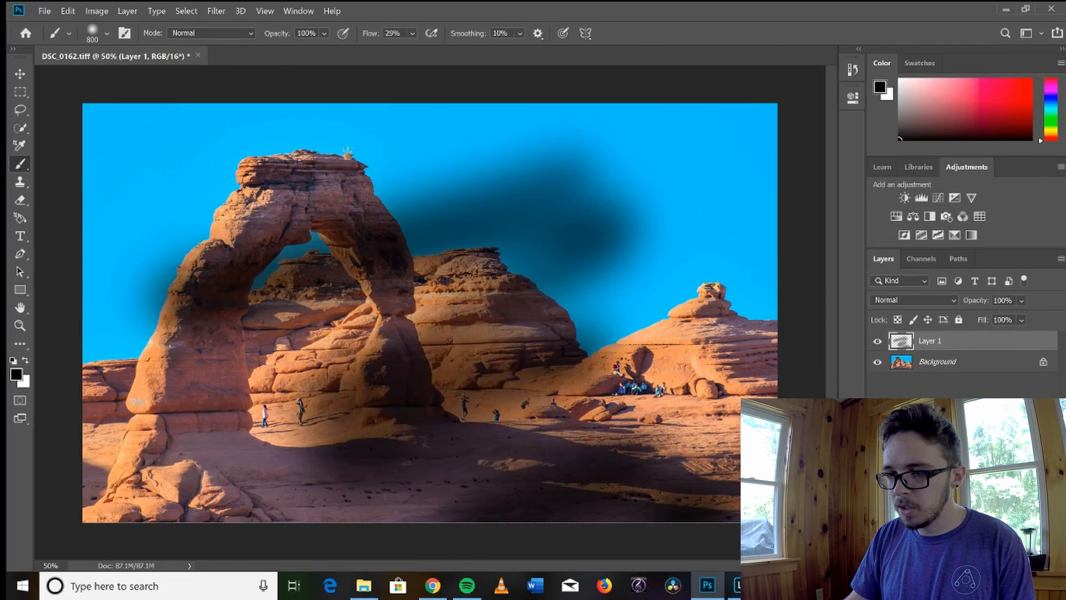
# - Erase thin zigzag lines through the black paint and delete the painted layer
pyautogui.click(20, 200)
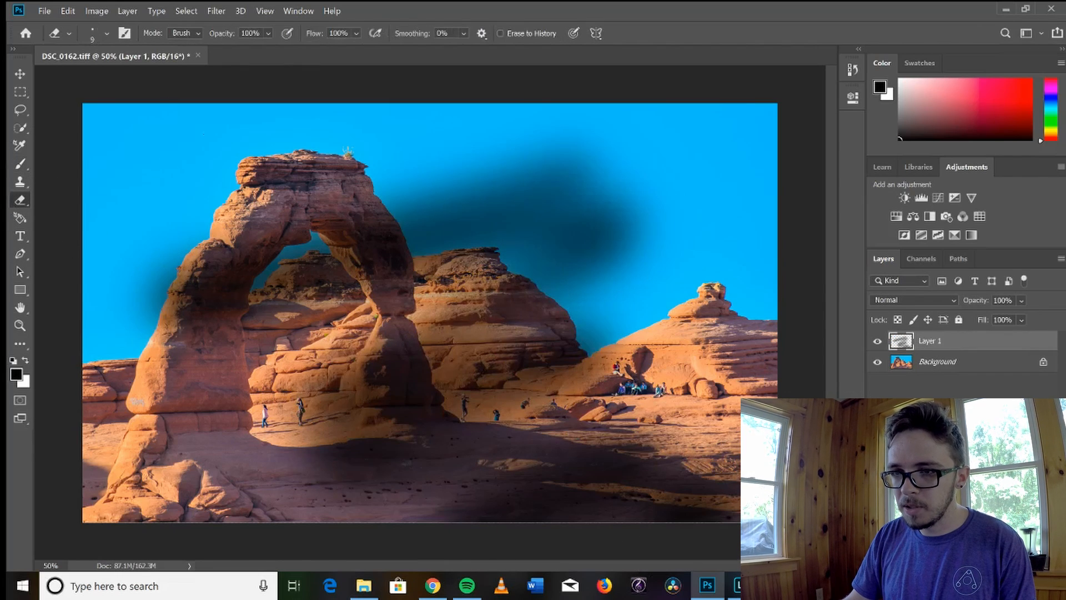
pyautogui.moveTo(542, 150)
pyautogui.mouseDown()
pyautogui.moveTo(658, 233)
pyautogui.moveTo(502, 419)
pyautogui.mouseUp()
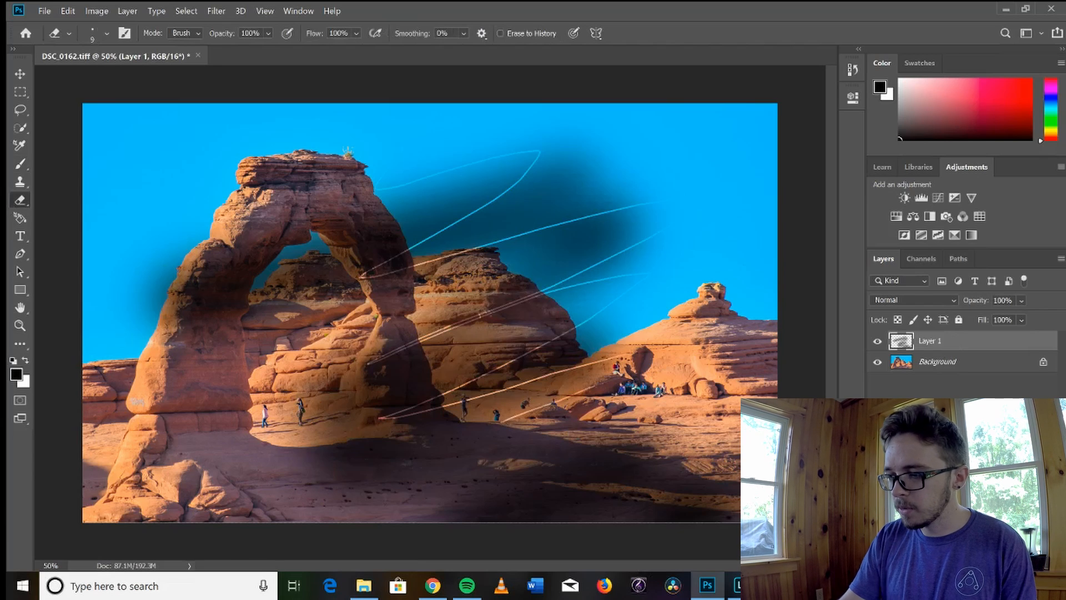
pyautogui.press('Delete')
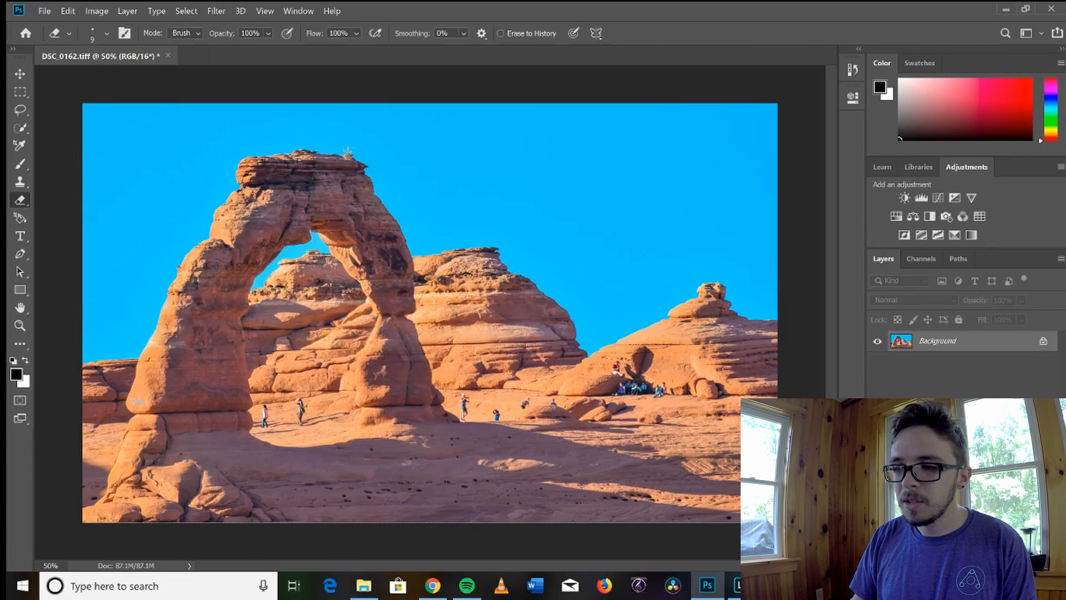
# - Add a new empty layer above the background and activate the Clone Stamp tool
pyautogui.press('s')
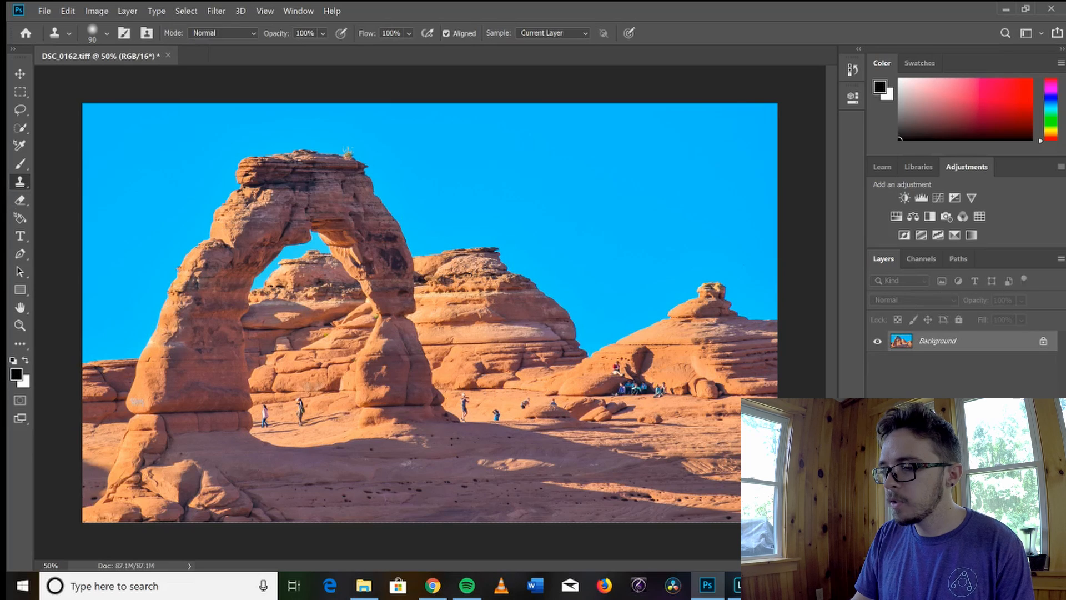
pyautogui.hotkey('ctrl', 'shift', 'alt', 'n')
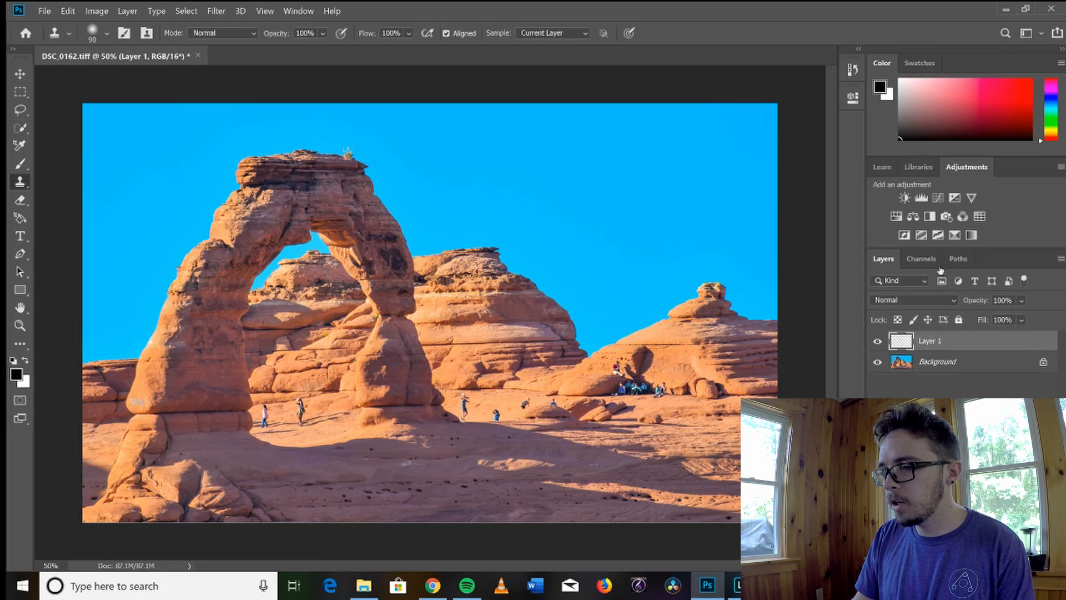
pyautogui.press('v')
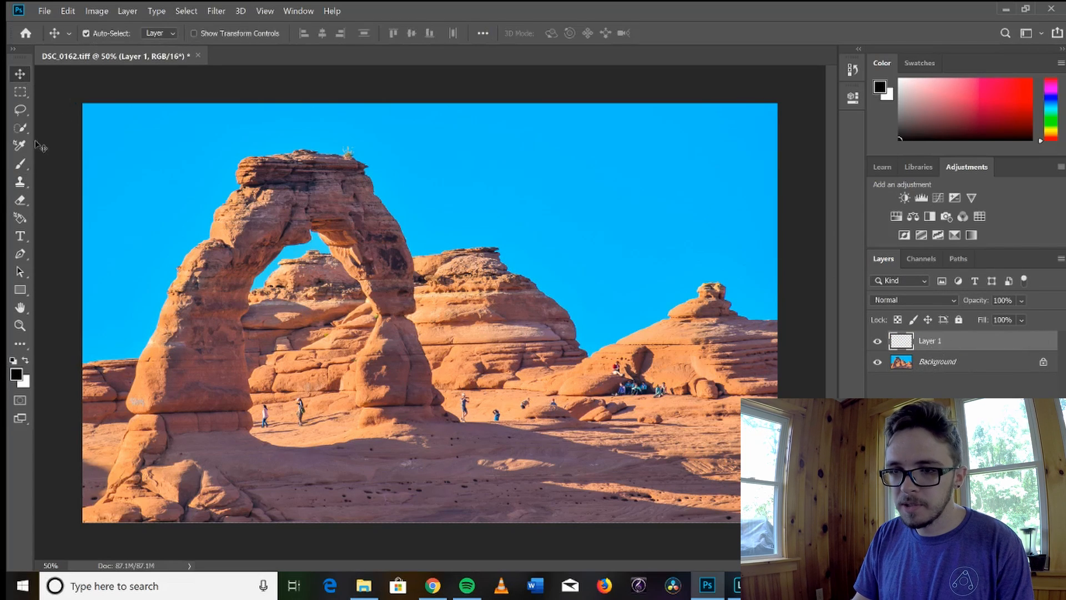
pyautogui.click(19, 186)
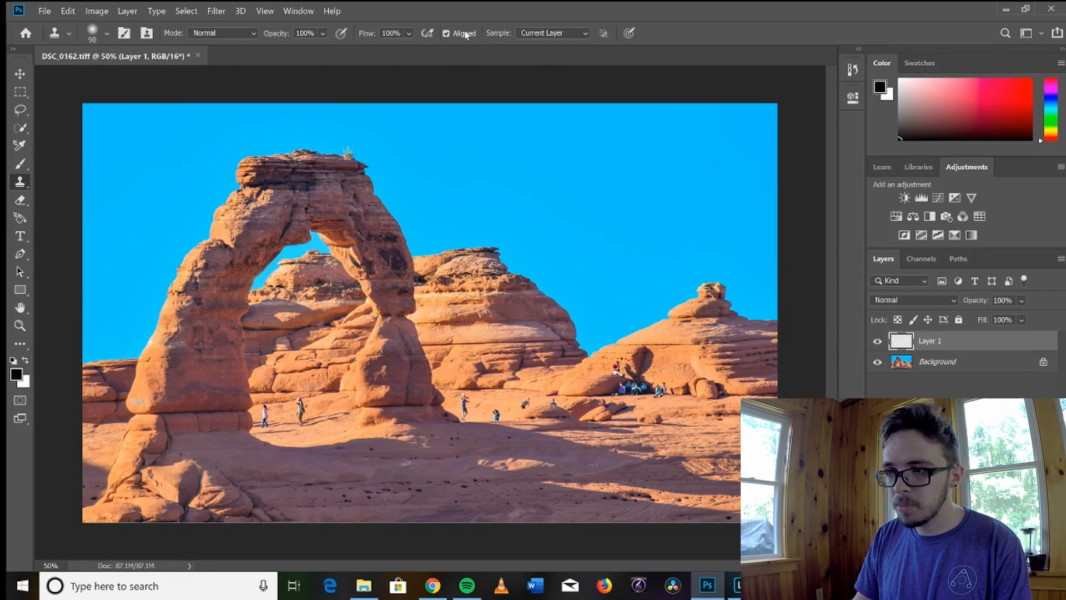
# - Set the Clone Stamp's Sample option to All Layers
pyautogui.click(584, 34)
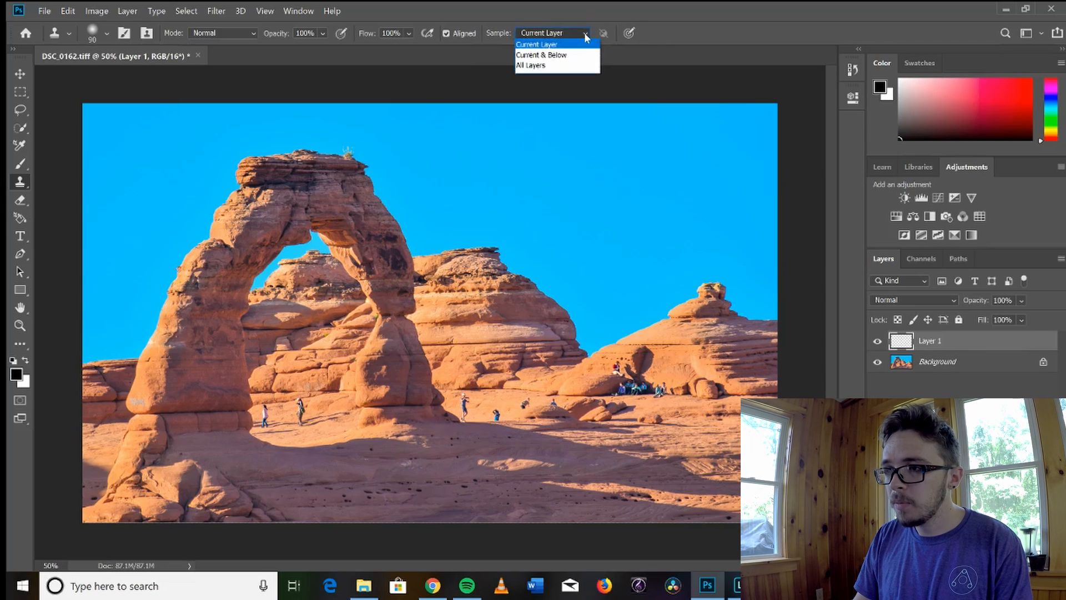
pyautogui.click(564, 67)
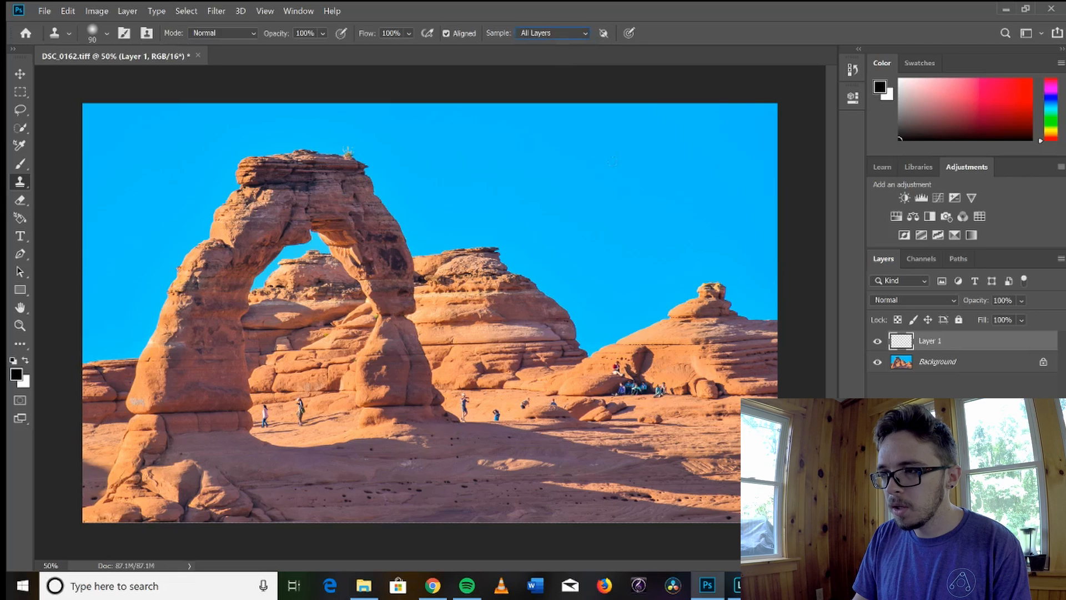
pyautogui.click(586, 35)
pyautogui.click(572, 45)
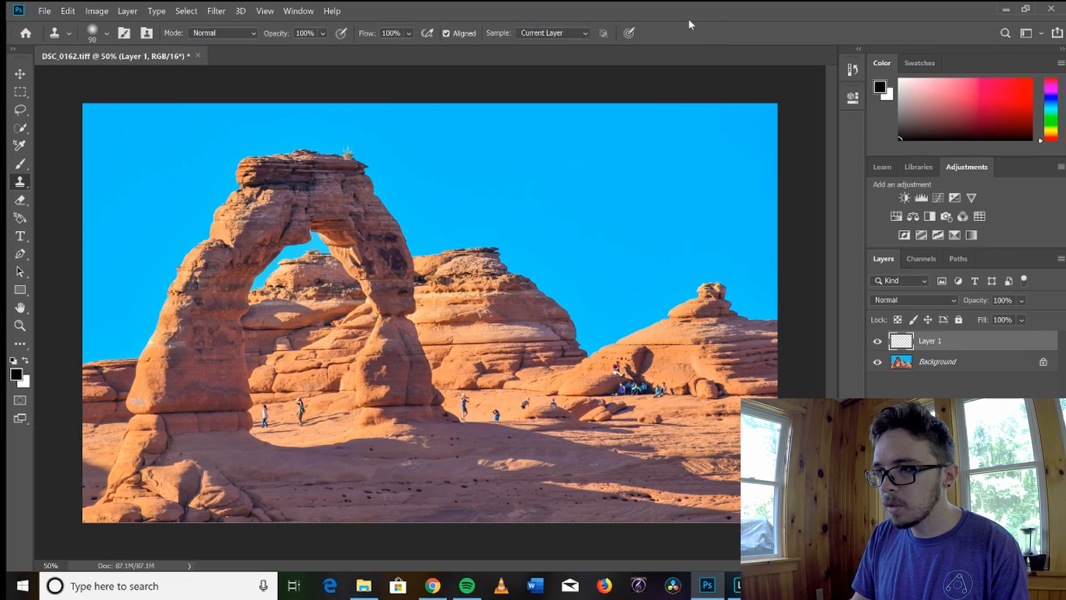
pyautogui.click(585, 34)
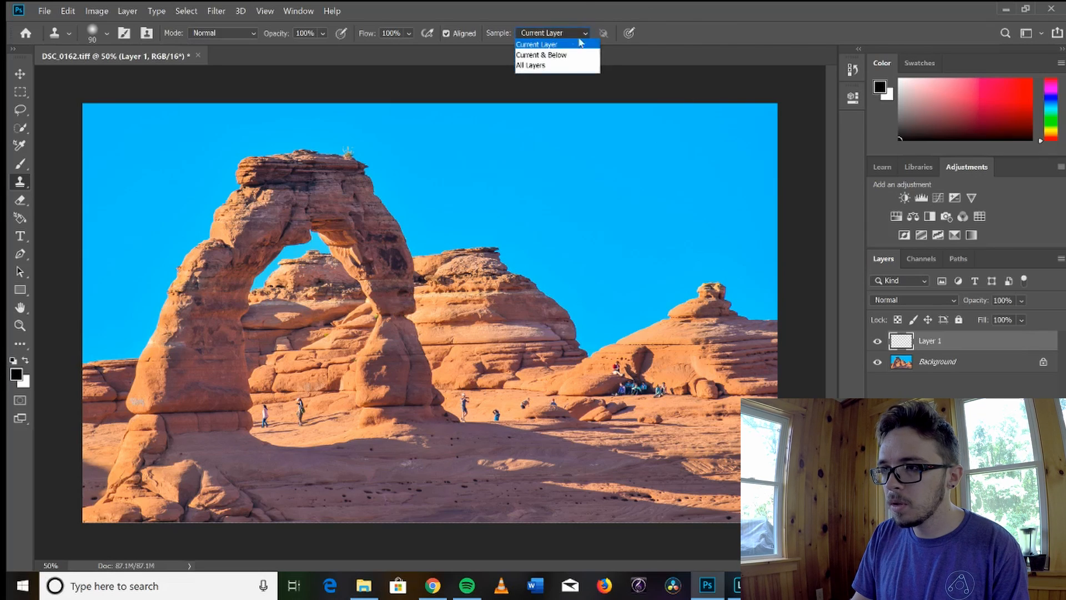
pyautogui.click(560, 63)
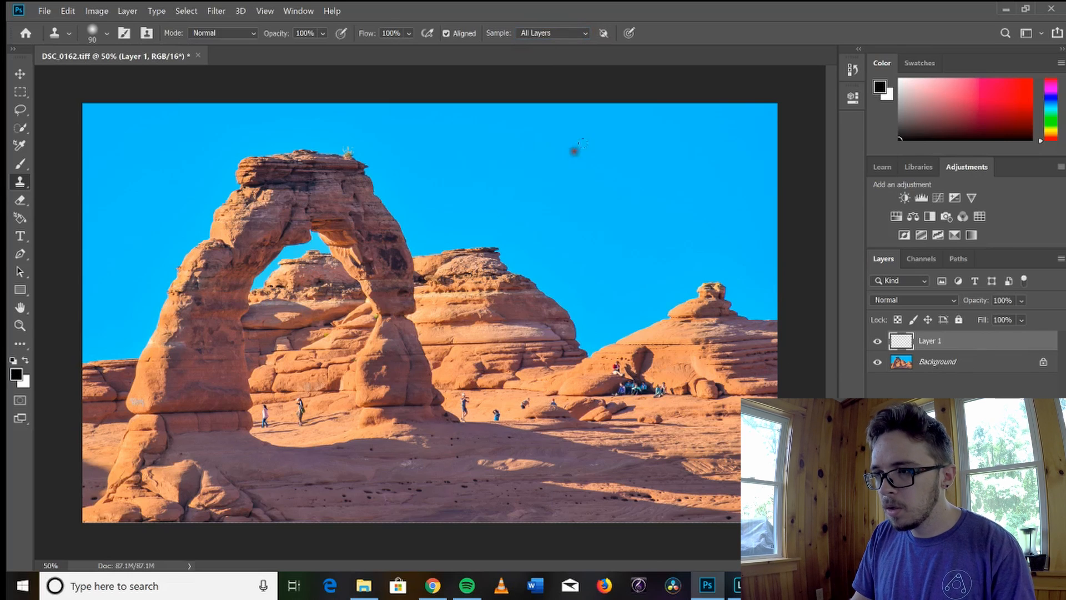
# - Try cloning rock texture in a zigzag across the sky right of the arch, and undo the stroke
pyautogui.moveTo(585, 143)
pyautogui.mouseDown()
pyautogui.moveTo(582, 200)
pyautogui.moveTo(634, 229)
pyautogui.mouseUp()
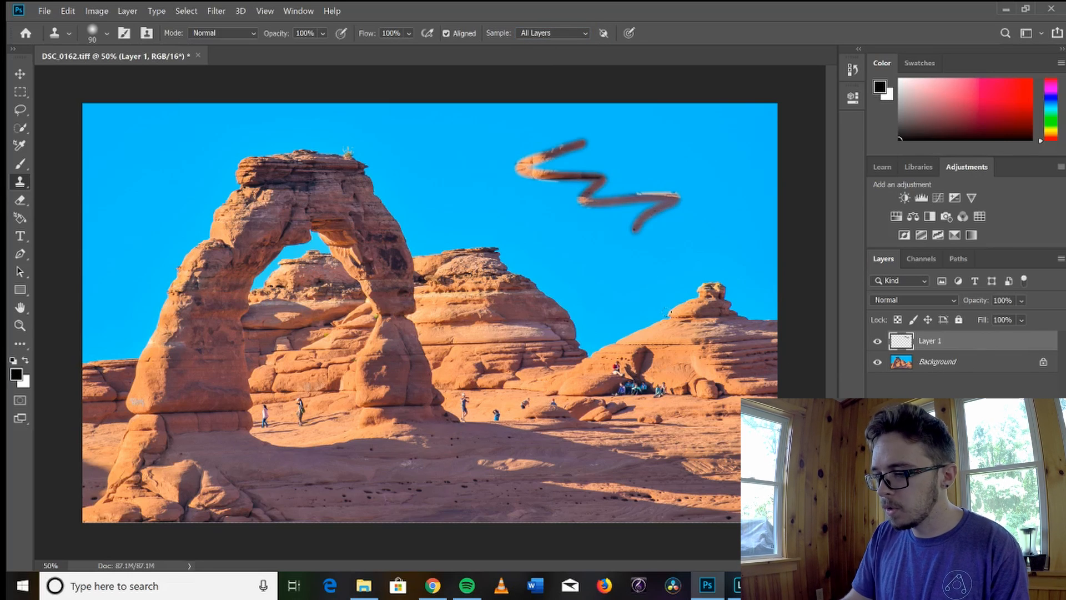
pyautogui.hotkey('ctrl', 'z')
pyautogui.hotkey('ctrl', 'z')
pyautogui.hotkey('ctrl', 'shift', 'z')
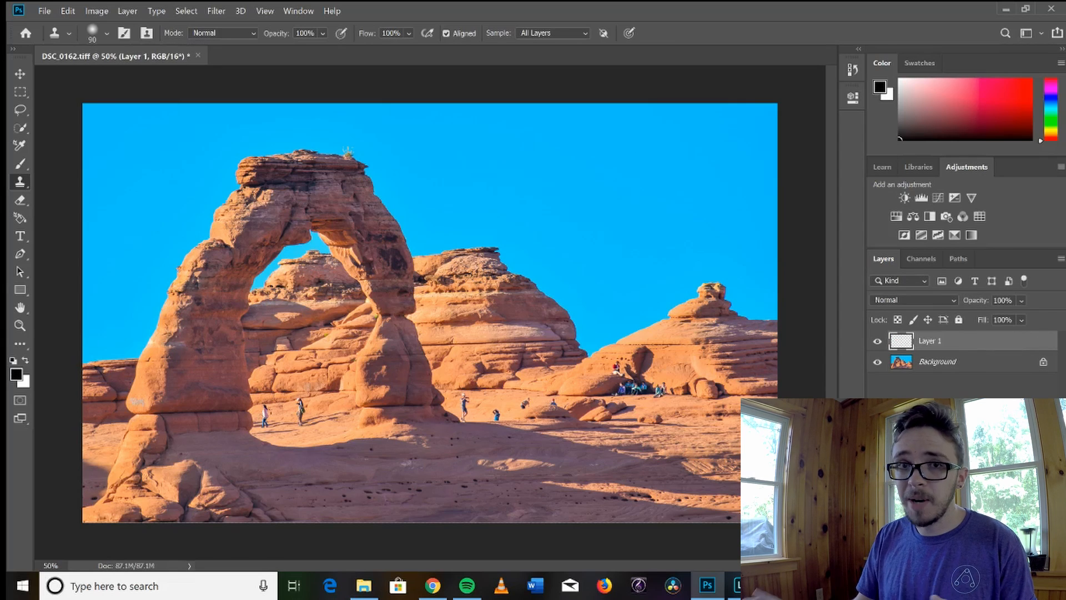
# - Sample the sunlit rock right of the hikers beneath the arch, try cloning it onto the shaded left leg, and undo it
pyautogui.hotkey('ctrl', '+')
pyautogui.hotkey('ctrl', '+')
pyautogui.hotkey('ctrl', '+')
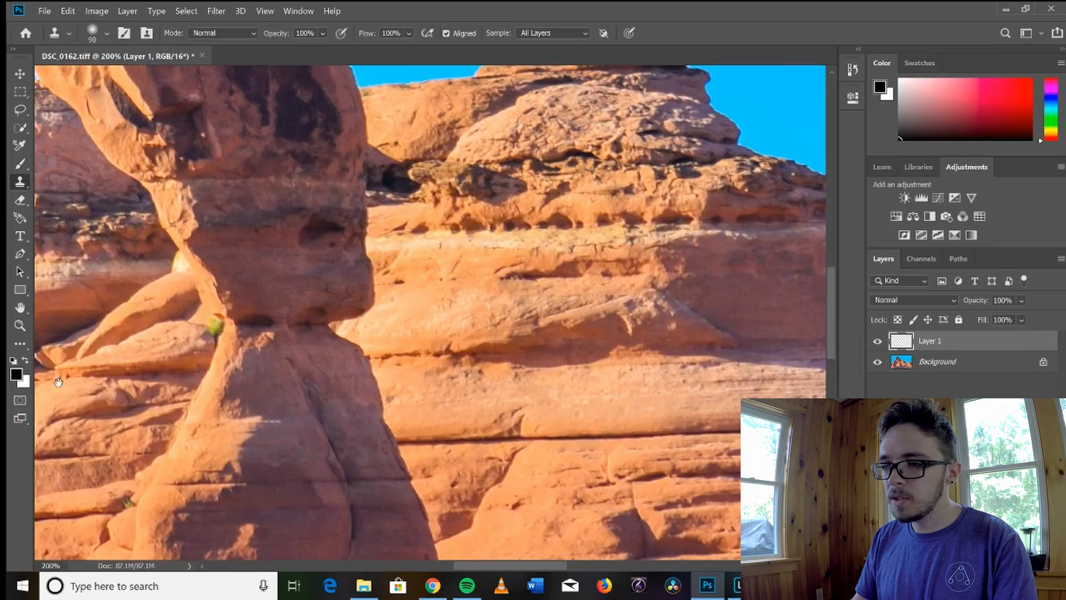
pyautogui.moveTo(213, 433); pyautogui.dragTo(573, 132)
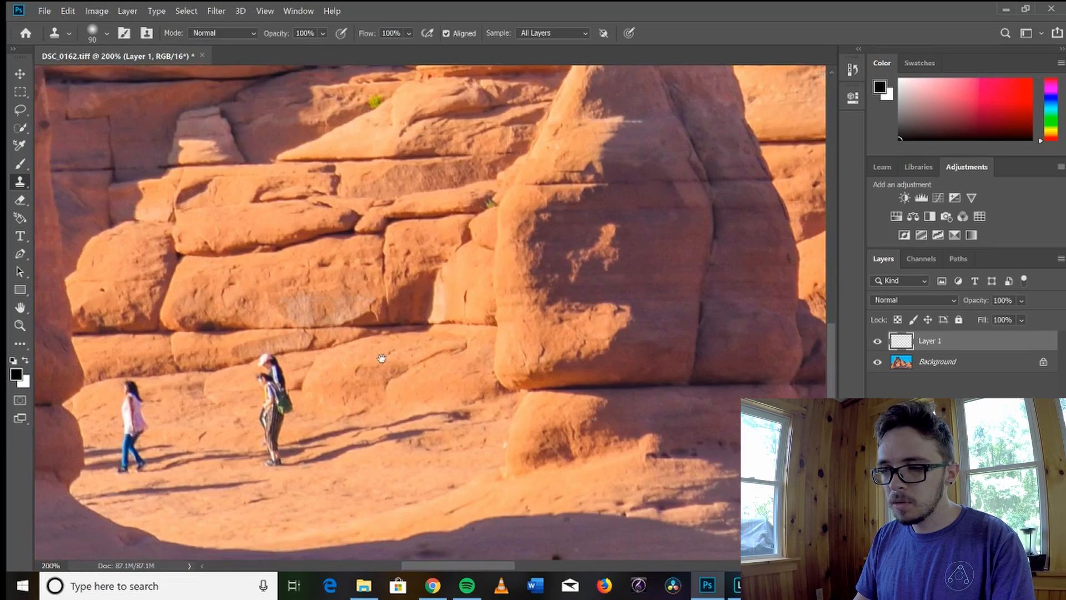
pyautogui.moveTo(382, 358); pyautogui.dragTo(497, 331)
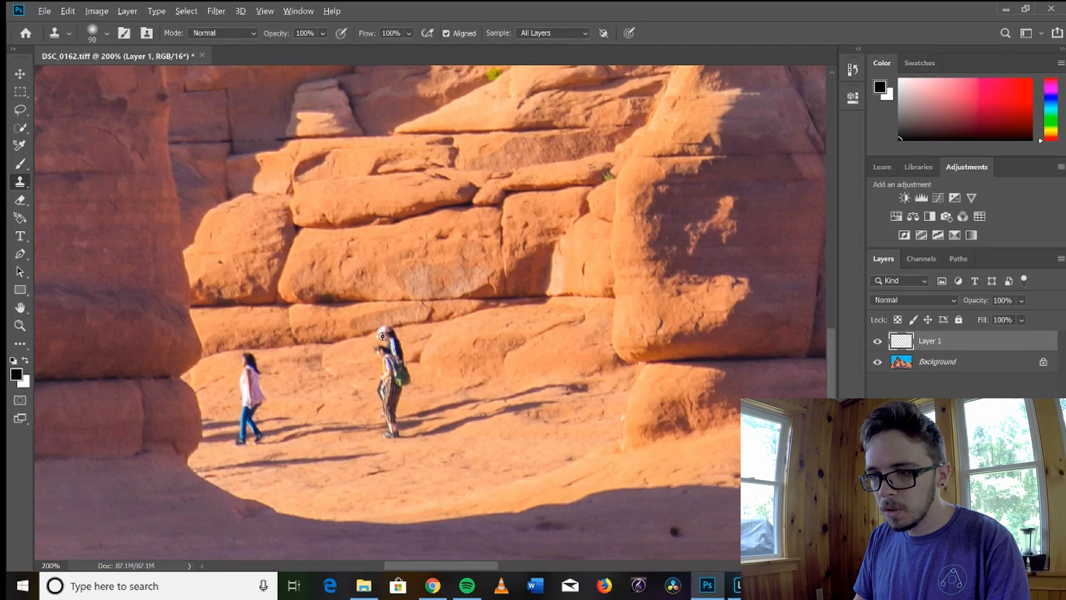
pyautogui.keyDown('alt'); pyautogui.click(512, 326); pyautogui.keyUp('alt')
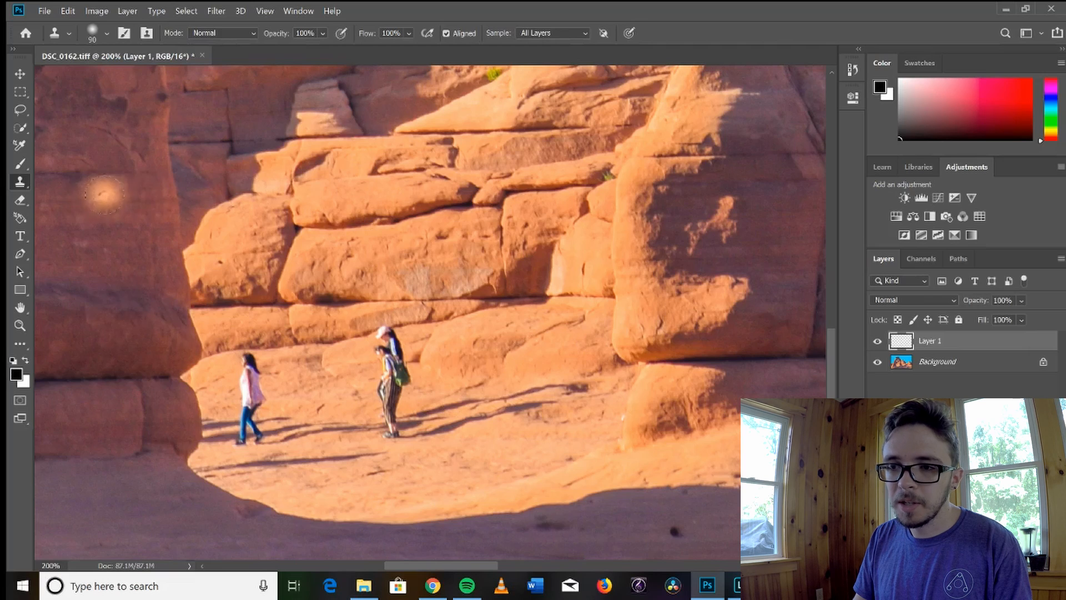
pyautogui.moveTo(83, 197)
pyautogui.mouseDown()
pyautogui.moveTo(104, 228)
pyautogui.moveTo(90, 234)
pyautogui.moveTo(104, 236)
pyautogui.moveTo(98, 251)
pyautogui.moveTo(111, 255)
pyautogui.moveTo(97, 273)
pyautogui.moveTo(110, 294)
pyautogui.moveTo(93, 308)
pyautogui.moveTo(118, 351)
pyautogui.mouseUp()
pyautogui.hotkey('ctrl', 'z')
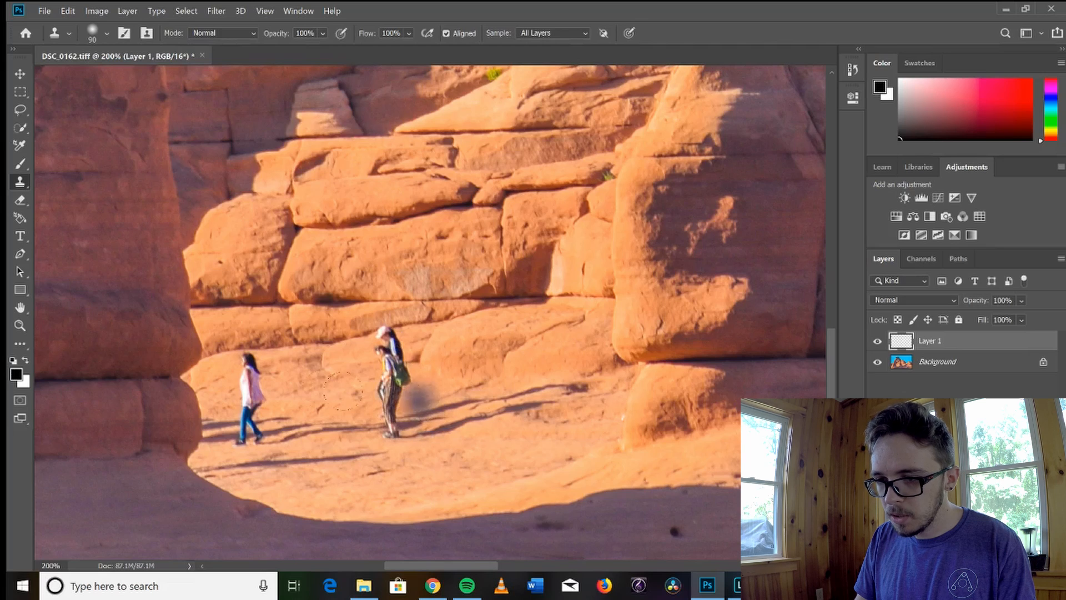
# - Try cloning ground texture from different source spots over the hiker in the pink top, undoing each stroke
pyautogui.moveTo(252, 397); pyautogui.dragTo(274, 400)
pyautogui.hotkey('ctrl', 'z')
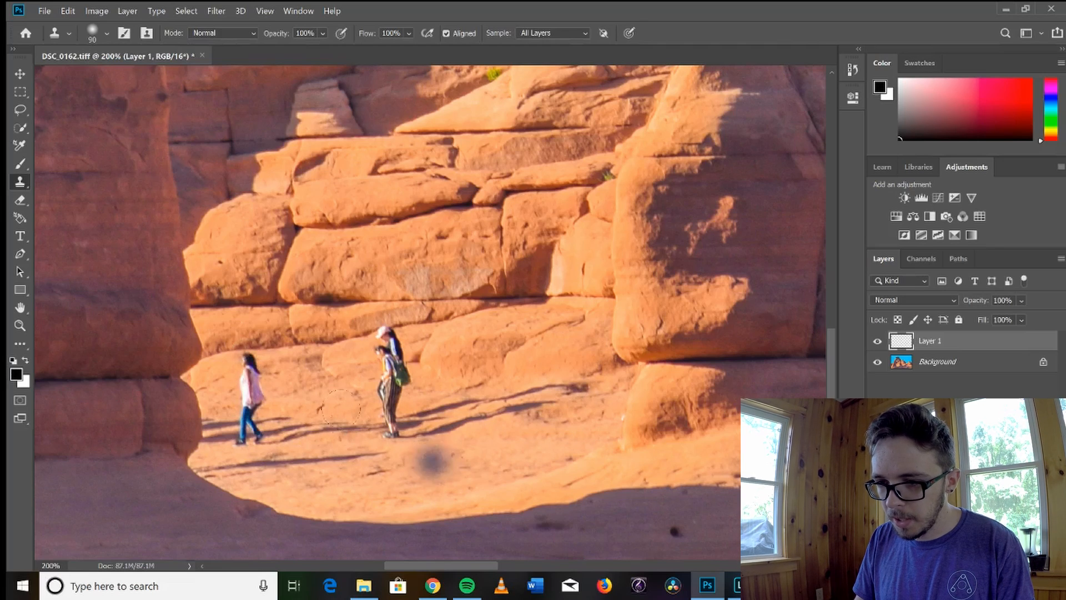
pyautogui.moveTo(247, 389); pyautogui.dragTo(265, 384)
pyautogui.hotkey('ctrl', 'z')
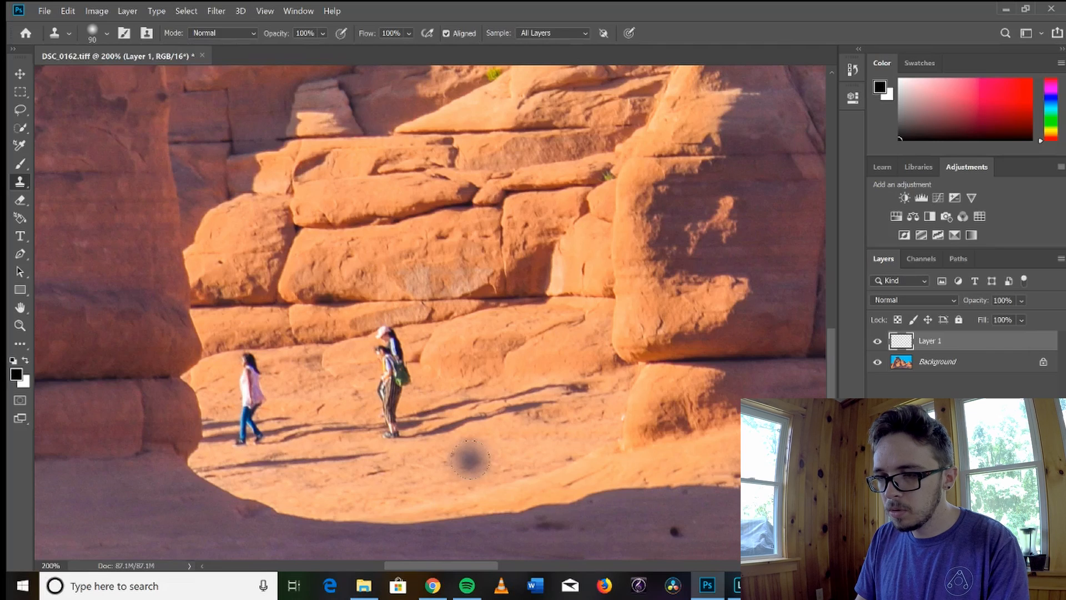
pyautogui.press('alt')
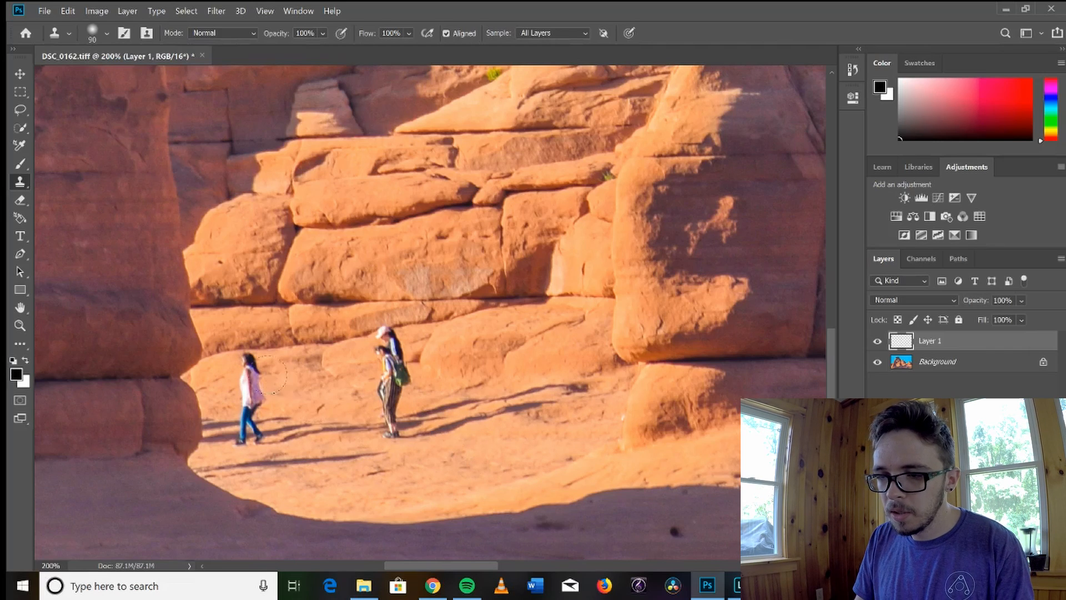
pyautogui.moveTo(272, 373)
pyautogui.mouseDown()
pyautogui.moveTo(244, 371)
pyautogui.moveTo(262, 385)
pyautogui.moveTo(249, 403)
pyautogui.moveTo(265, 419)
pyautogui.moveTo(253, 420)
pyautogui.moveTo(271, 435)
pyautogui.moveTo(249, 440)
pyautogui.mouseUp()
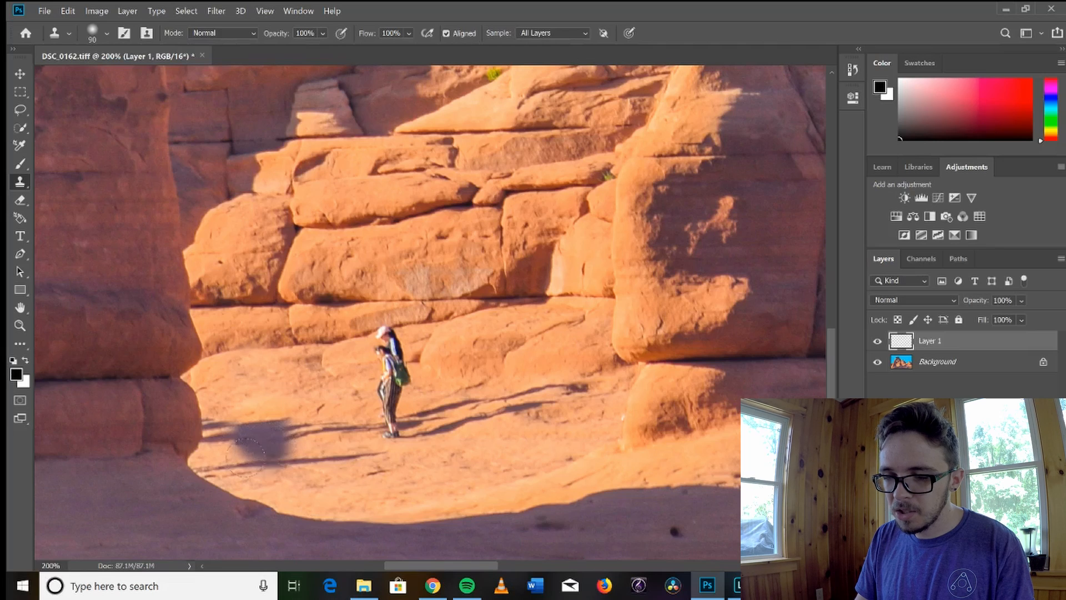
pyautogui.hotkey('ctrl', 'z')
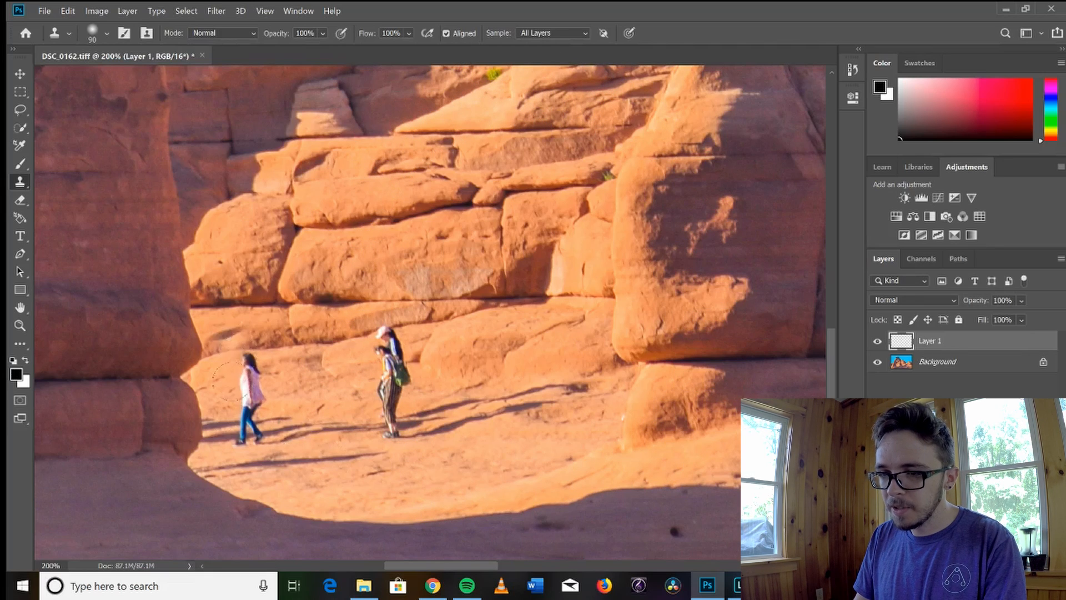
# - Sample bare ground beneath the arch and clone it over the hiker in the pink top from head to feet
pyautogui.keyDown('alt'); pyautogui.click(475, 450); pyautogui.keyUp('alt')
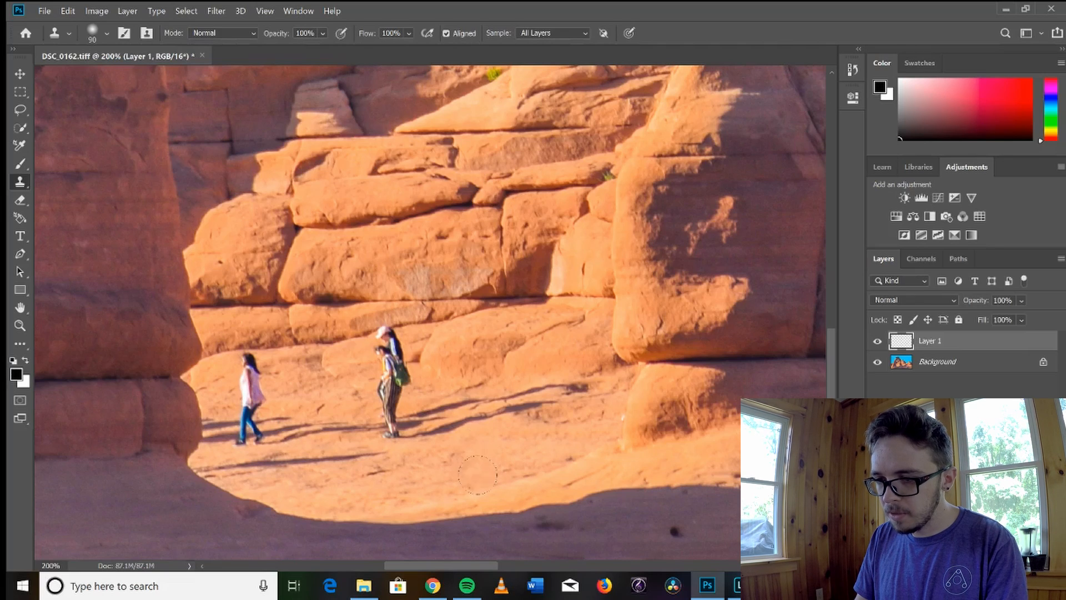
pyautogui.moveTo(247, 370); pyautogui.dragTo(252, 398)
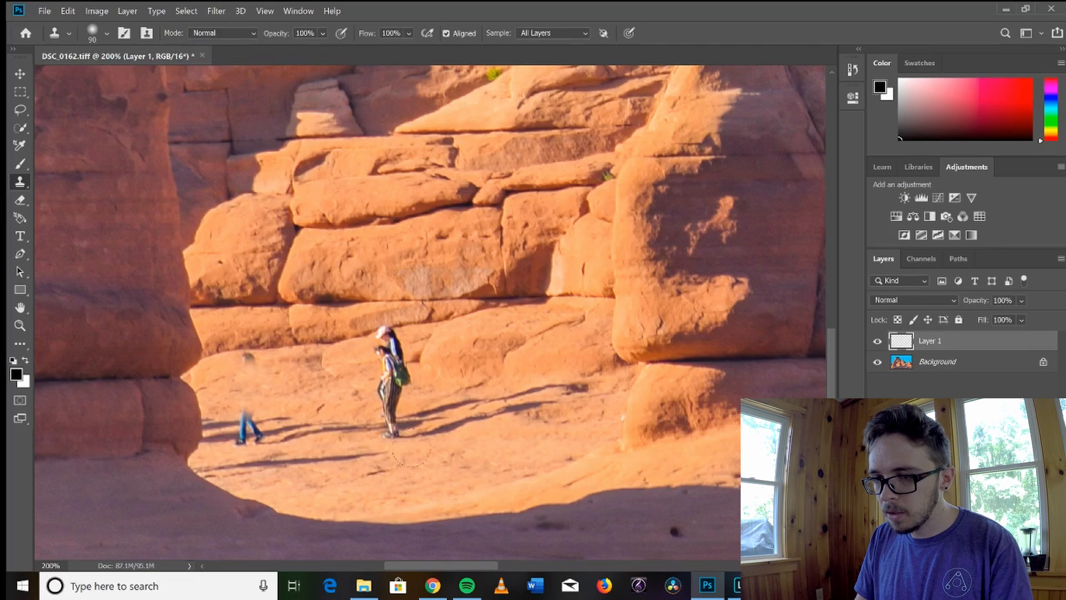
pyautogui.moveTo(250, 375); pyautogui.dragTo(253, 433)
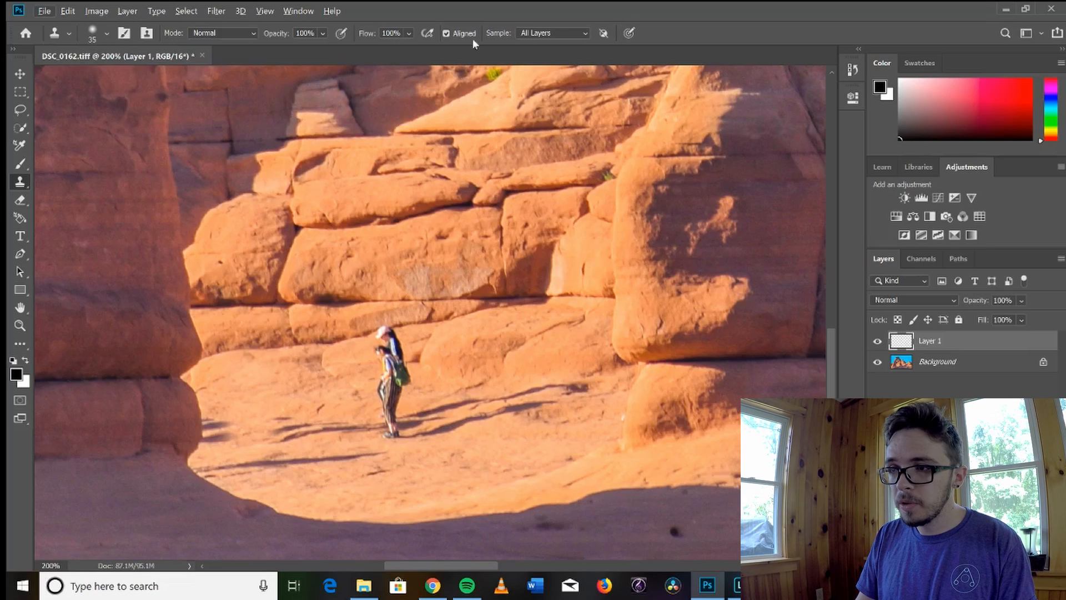
pyautogui.click(105, 37)
pyautogui.click(105, 37)
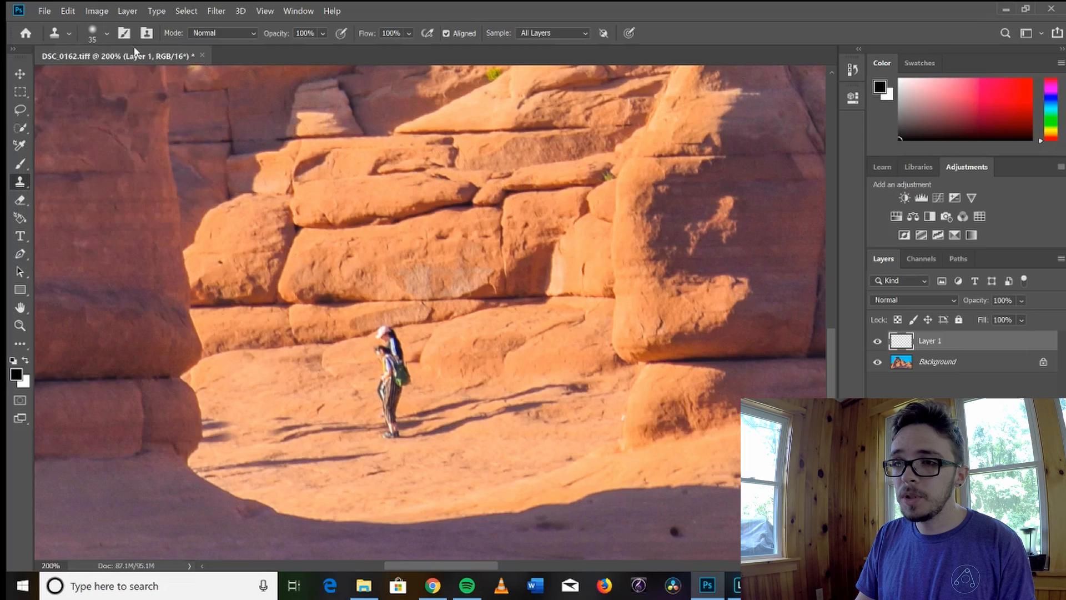
pyautogui.click(107, 37)
pyautogui.click(107, 36)
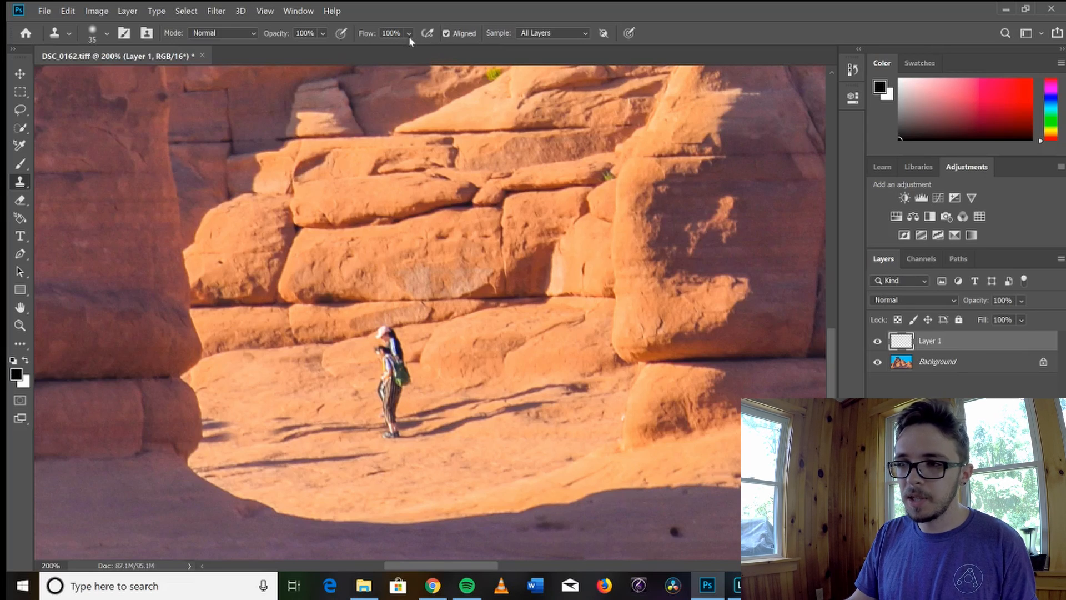
pyautogui.click(107, 40)
pyautogui.click(107, 40)
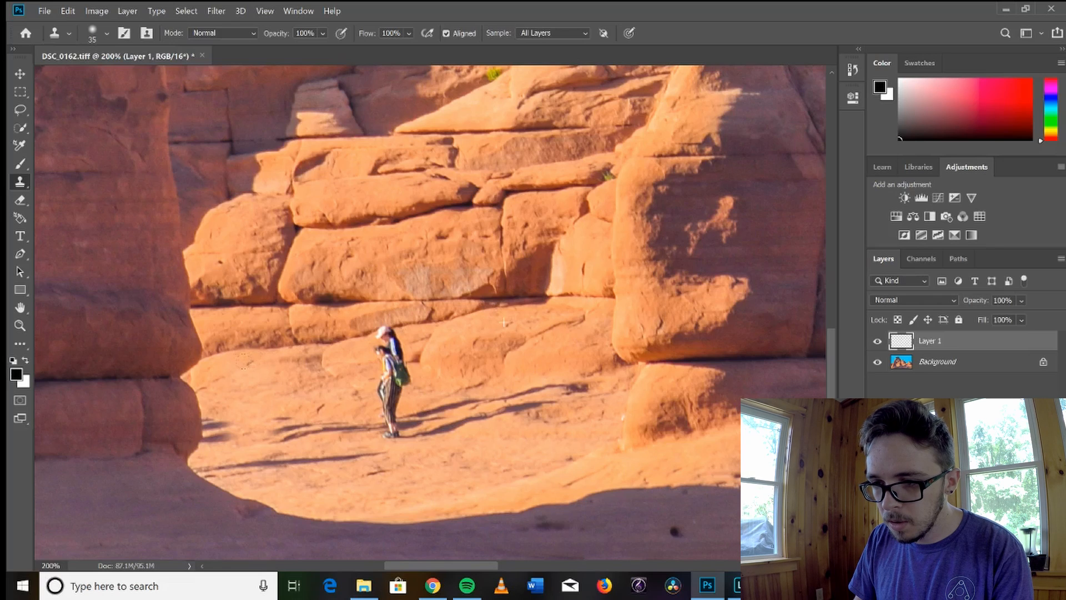
# - Hide and reshow Layer 1 to compare the retouched ground with the original photo
pyautogui.click(876, 345)
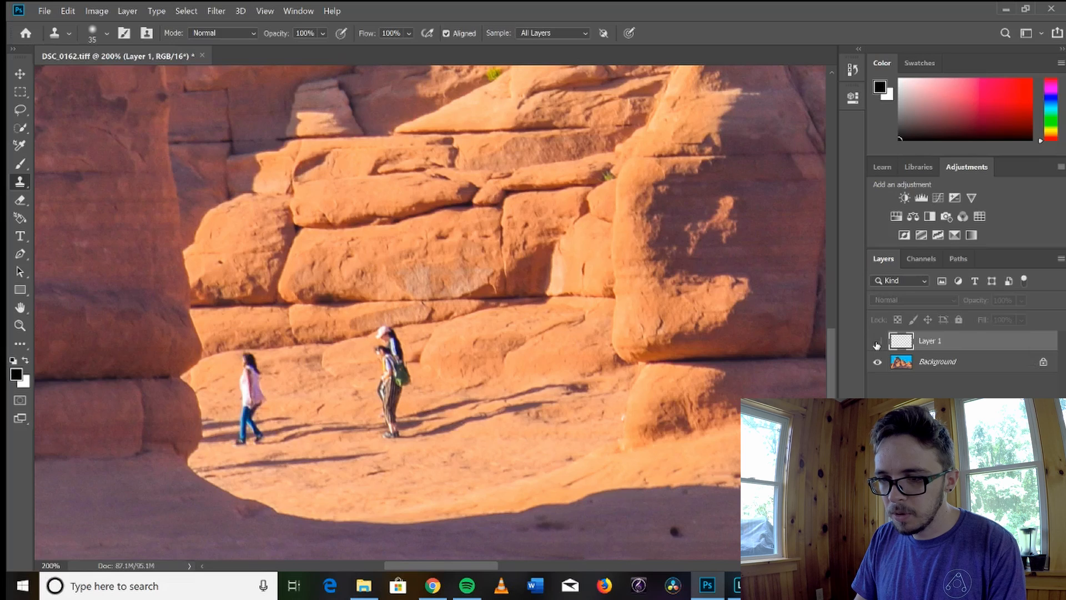
pyautogui.click(877, 342)
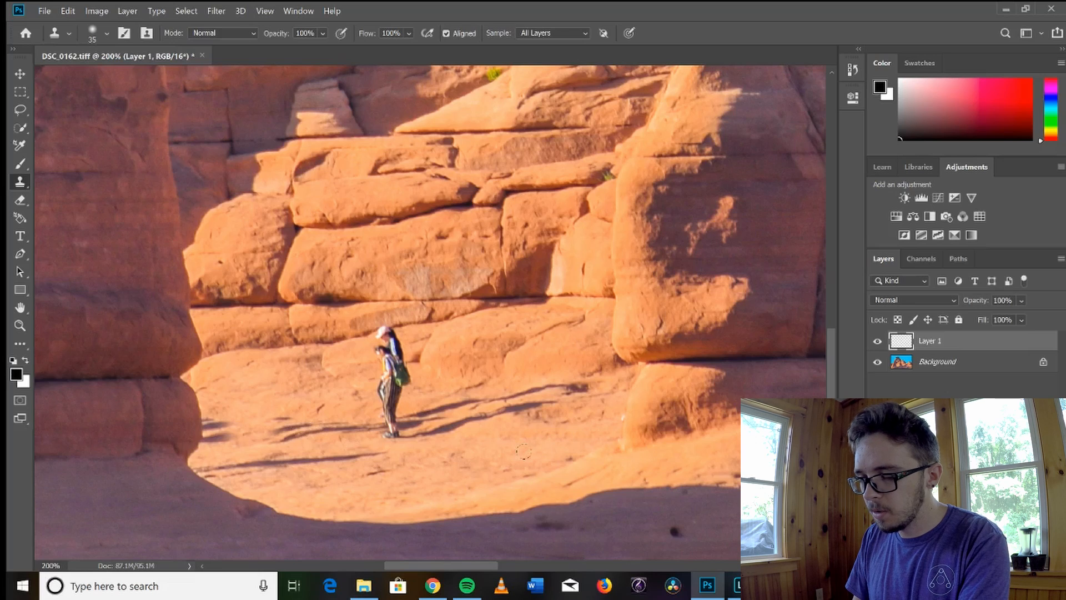
# - Enlarge the Clone Stamp brush to 80 px and clone clean ground over the upper shadows where the pink-top hiker stood
pyautogui.press(']')
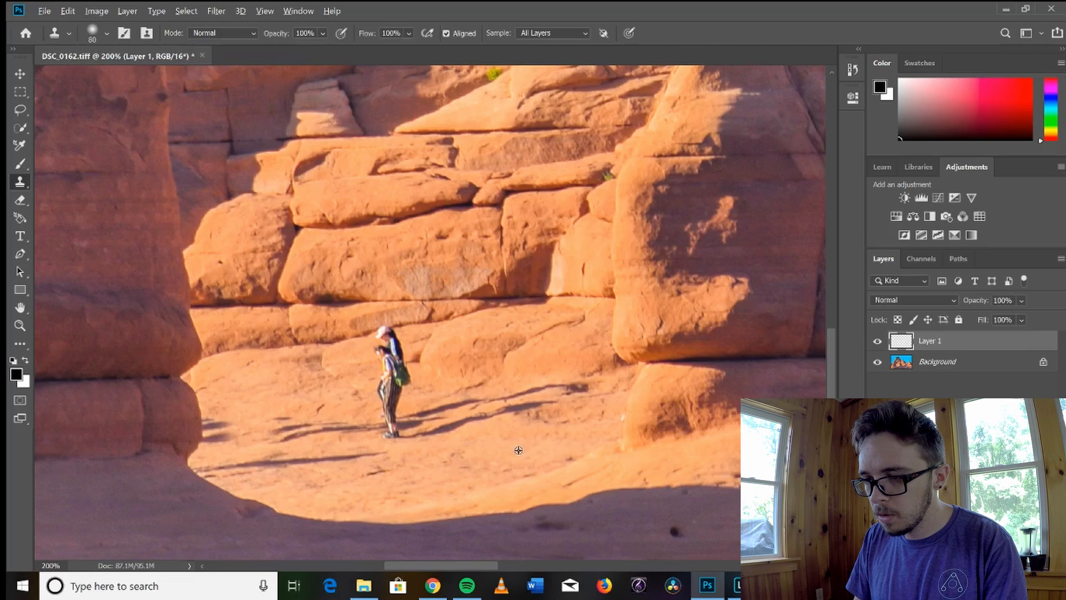
pyautogui.moveTo(309, 427)
pyautogui.mouseDown()
pyautogui.moveTo(283, 428)
pyautogui.moveTo(339, 428)
pyautogui.mouseUp()
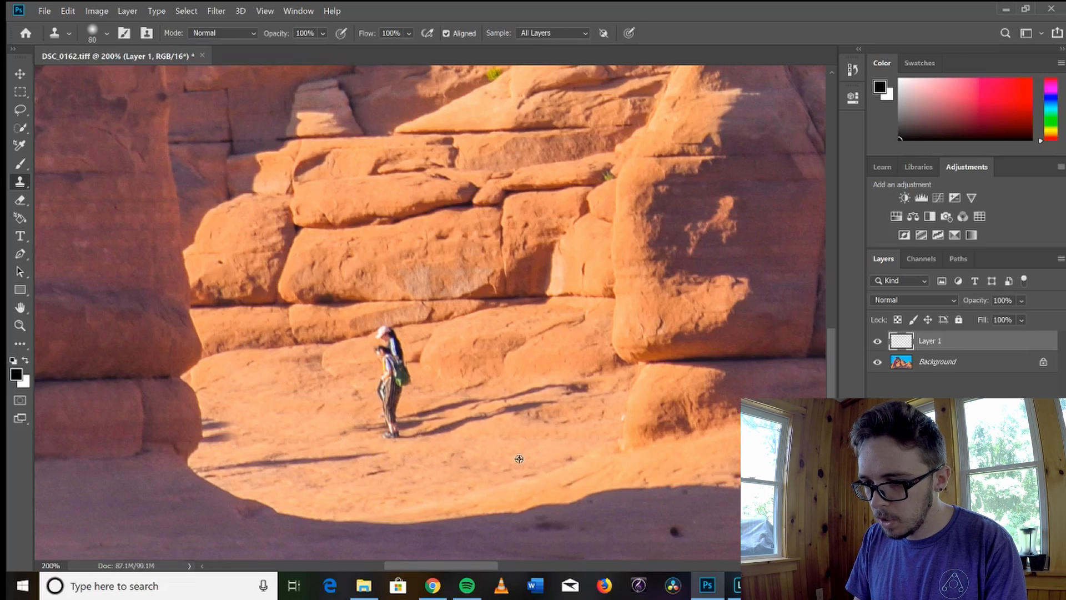
pyautogui.keyDown('alt'); pyautogui.click(437, 478); pyautogui.keyUp('alt')
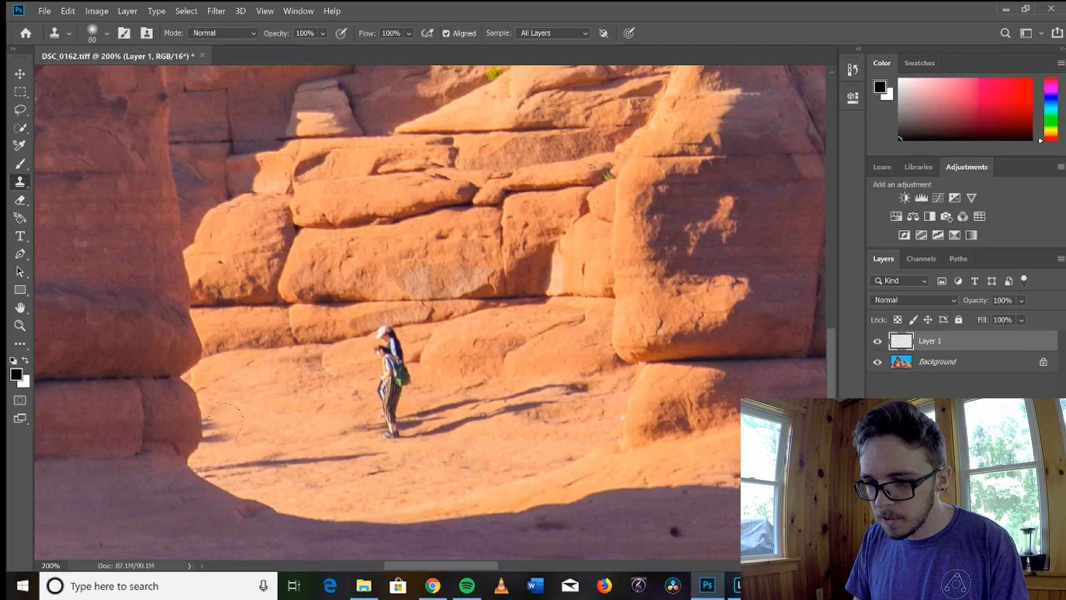
pyautogui.moveTo(224, 422)
pyautogui.mouseDown()
pyautogui.moveTo(220, 434)
pyautogui.moveTo(281, 423)
pyautogui.mouseUp()
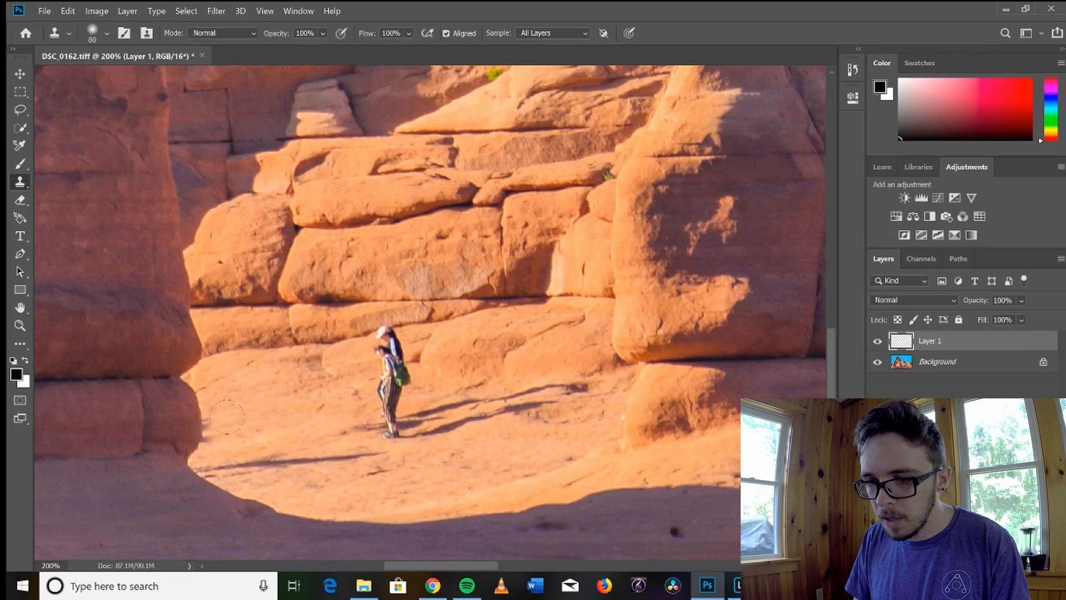
# - Reduce the Clone Stamp brush to 20 px and clean up the shadow remnants along the edge of the arch's left leg
pyautogui.press('[')
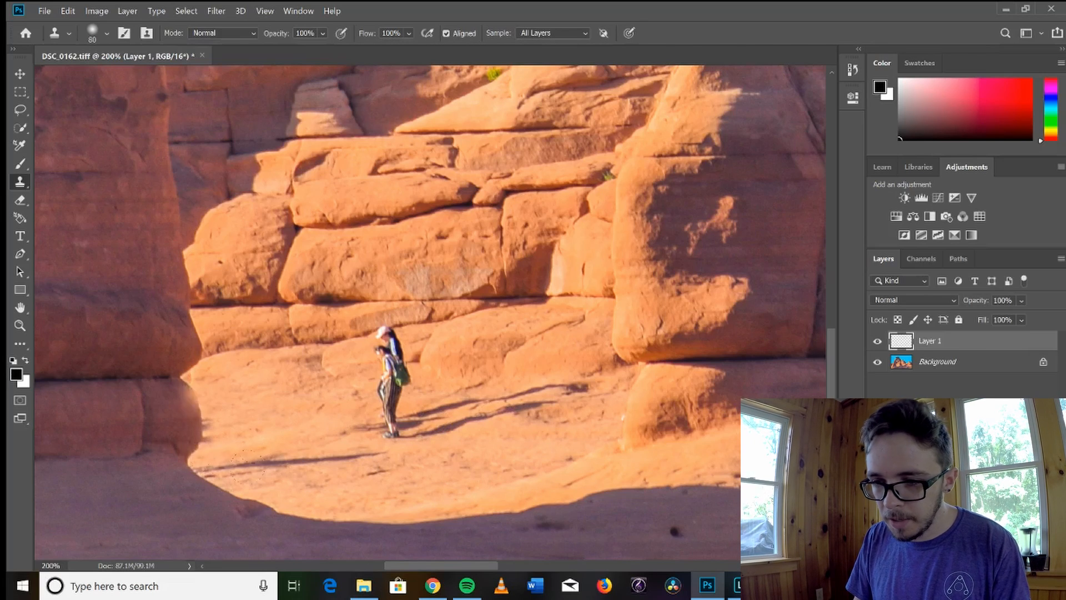
pyautogui.press('[')
pyautogui.press('[')
pyautogui.press('[')
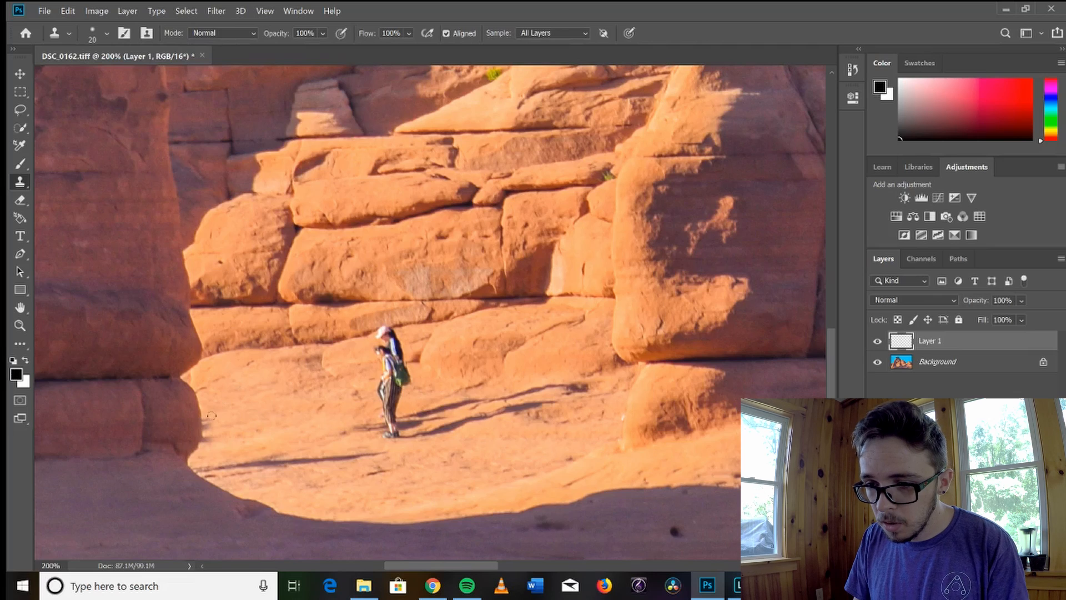
pyautogui.moveTo(211, 415); pyautogui.dragTo(210, 423)
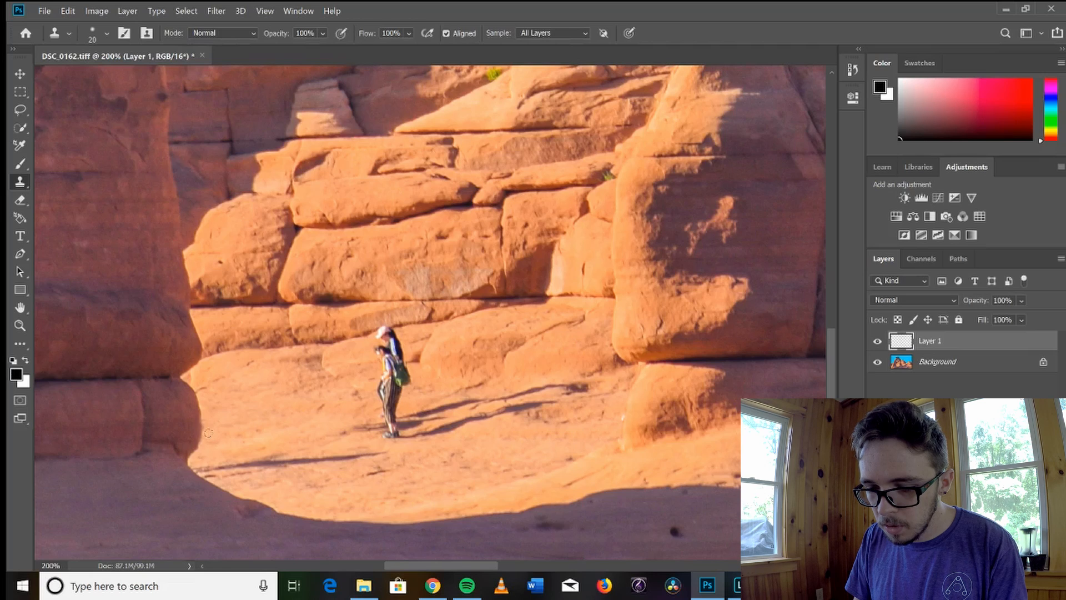
pyautogui.moveTo(221, 417); pyautogui.dragTo(211, 431)
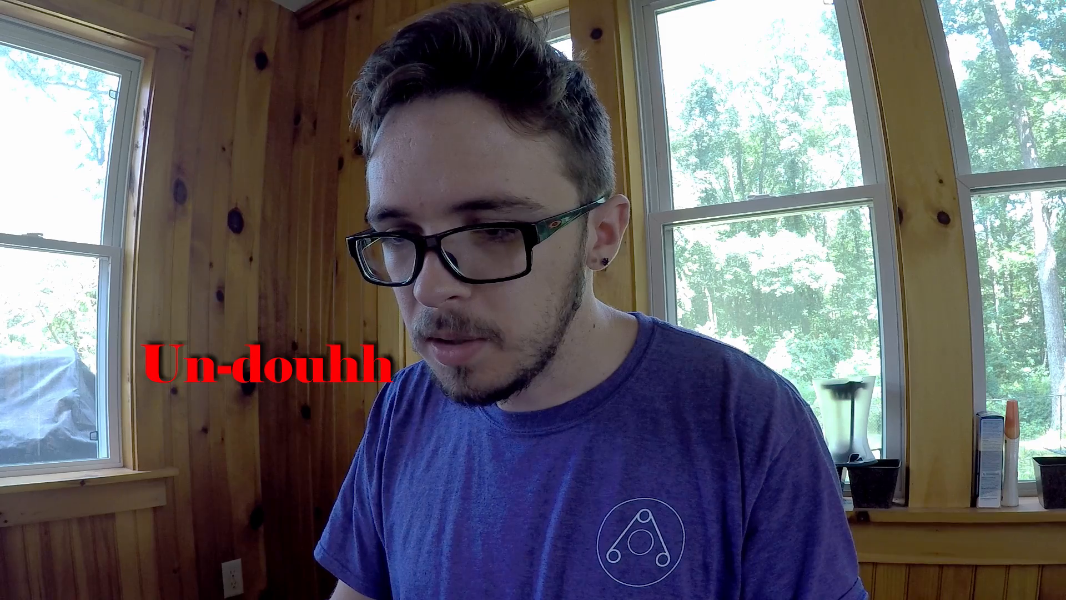
pyautogui.click(207, 440)
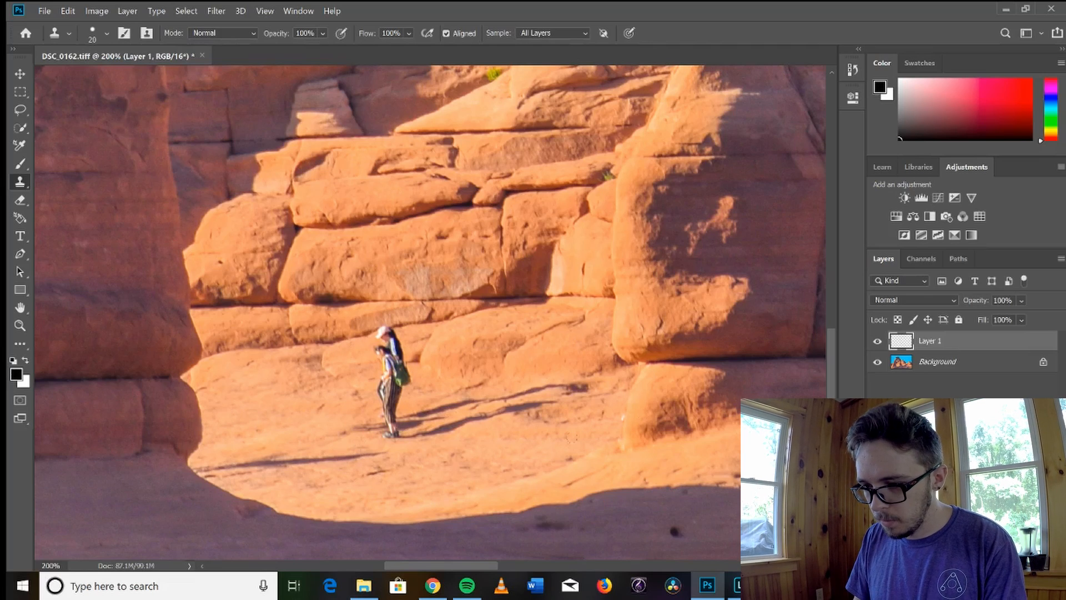
# - Set the Clone Stamp brush to 40 px and clone sunlit ground over the long shadow below the removed hiker
pyautogui.press(']')
pyautogui.press(']')
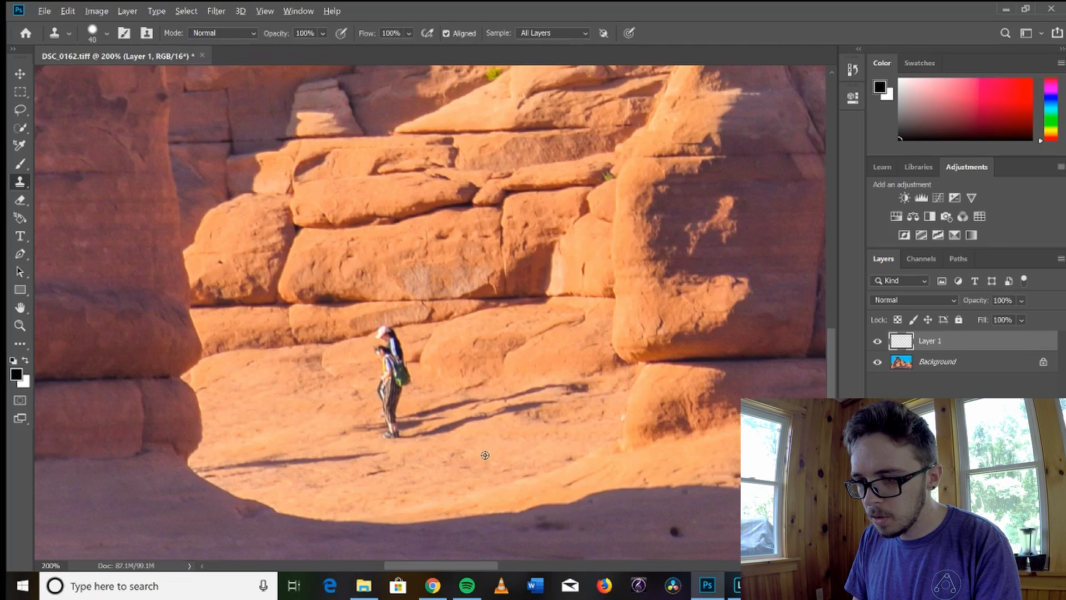
pyautogui.moveTo(377, 456); pyautogui.dragTo(212, 467)
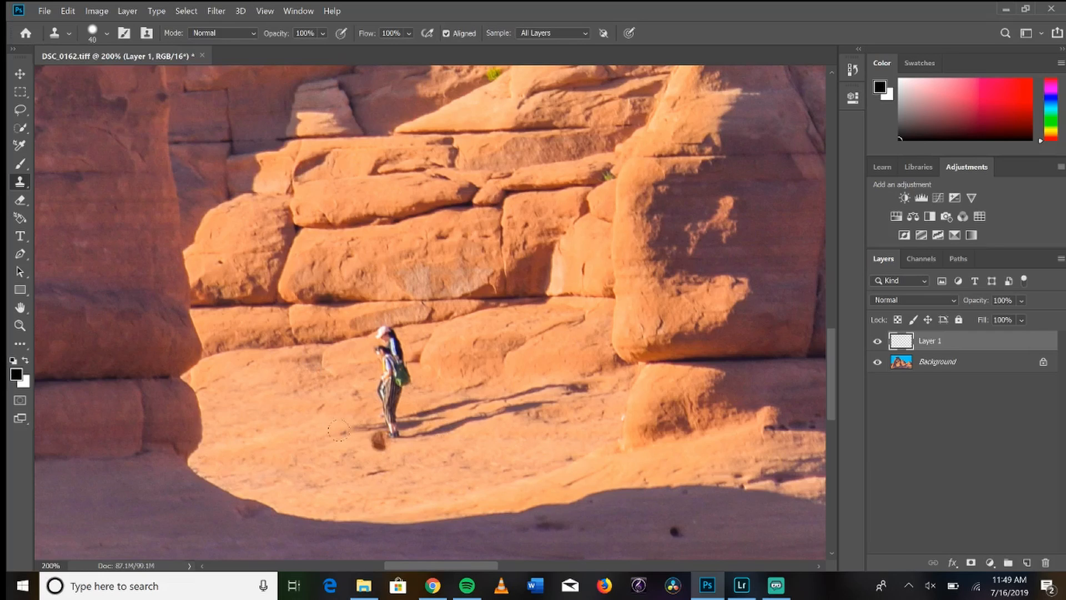
# - Sample bare ground left of the two remaining hikers and clone it over their legs and lower bodies
pyautogui.moveTo(497, 417)
pyautogui.mouseDown()
pyautogui.moveTo(142, 426)
pyautogui.moveTo(509, 421)
pyautogui.mouseUp()
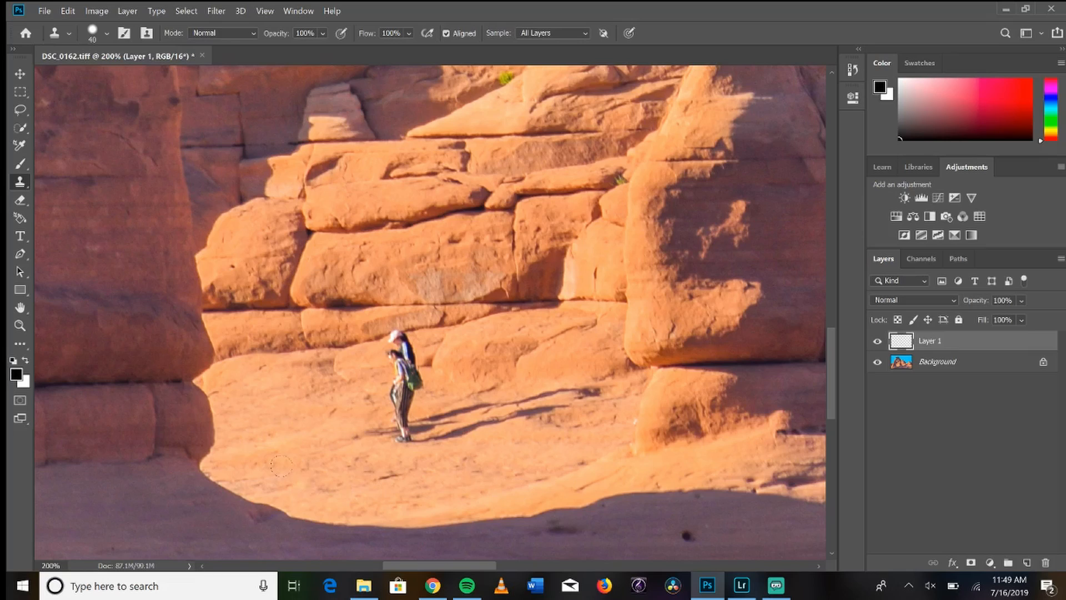
pyautogui.keyDown('alt'); pyautogui.click(251, 442); pyautogui.keyUp('alt')
pyautogui.moveTo(393, 437)
pyautogui.mouseDown()
pyautogui.moveTo(404, 436)
pyautogui.moveTo(368, 432)
pyautogui.moveTo(404, 414)
pyautogui.moveTo(415, 380)
pyautogui.mouseUp()
pyautogui.click(345, 207)
pyautogui.hotkey('ctrl', 'z')
# - Adjust the 40 px brush's hardness and clone rock sampled from the left over the two hikers' upper bodies
pyautogui.click(106, 33)
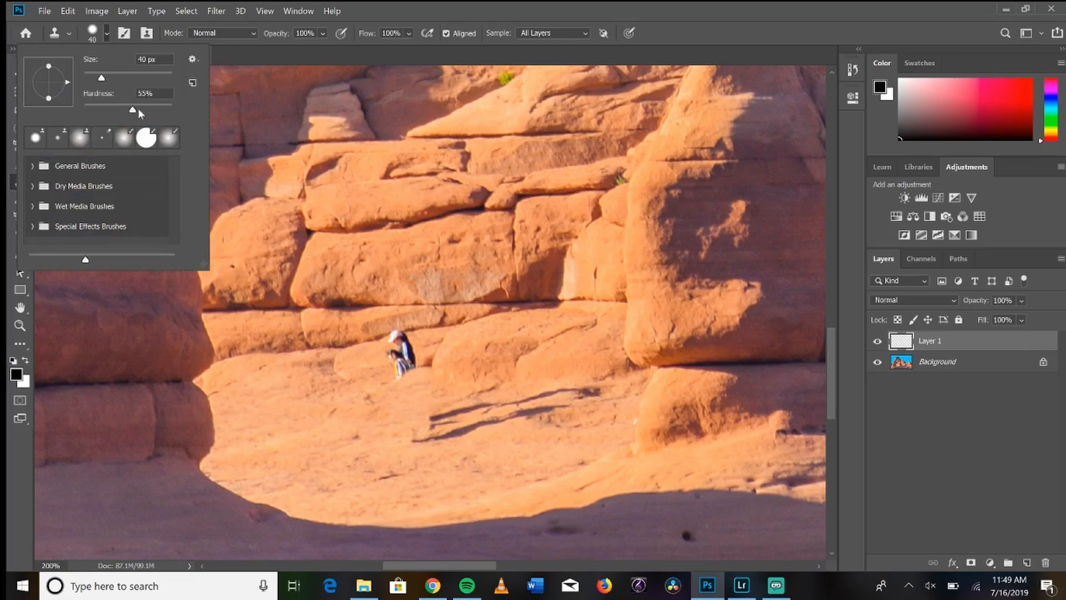
pyautogui.press('Return')
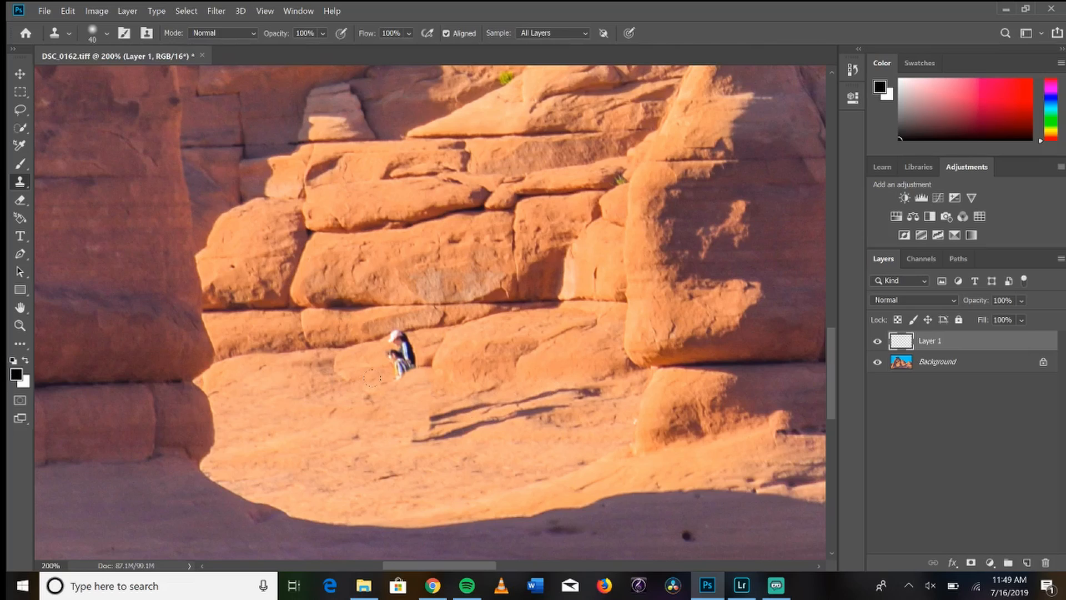
pyautogui.click(399, 370)
pyautogui.keyDown('alt'); pyautogui.click(278, 379); pyautogui.keyUp('alt')
pyautogui.moveTo(400, 362); pyautogui.dragTo(410, 353)
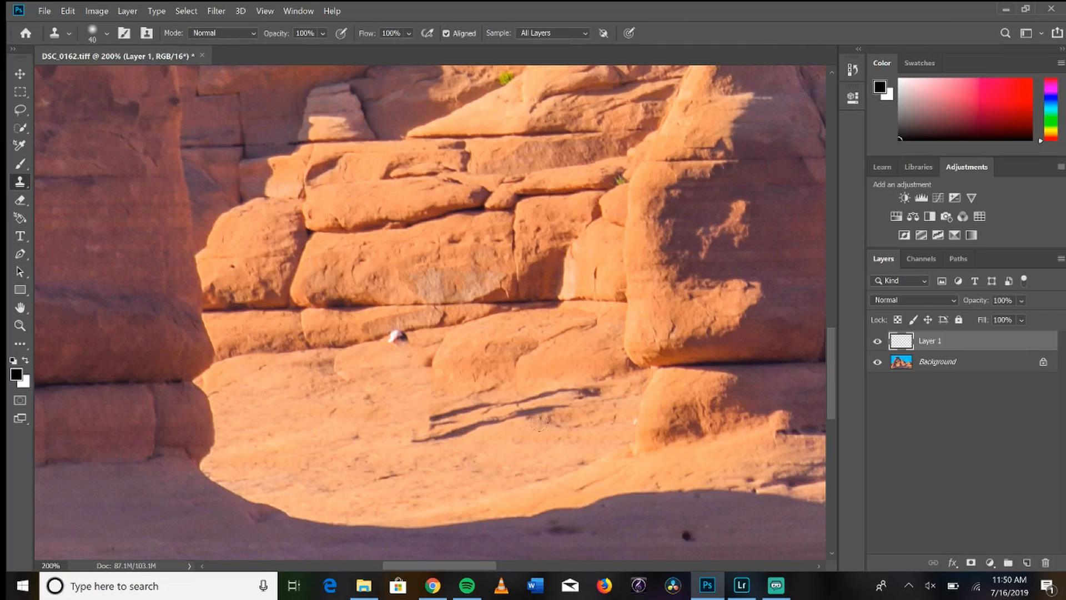
# - Enlarge the Clone Stamp brush to 70 px and clone ground texture over the two hikers' long shadows
pyautogui.press(']')
pyautogui.press(']')
pyautogui.press(']')
pyautogui.moveTo(454, 437)
pyautogui.mouseDown()
pyautogui.moveTo(417, 437)
pyautogui.moveTo(427, 449)
pyautogui.moveTo(449, 445)
pyautogui.moveTo(326, 437)
pyautogui.moveTo(467, 420)
pyautogui.moveTo(422, 437)
pyautogui.moveTo(474, 416)
pyautogui.moveTo(606, 405)
pyautogui.mouseUp()
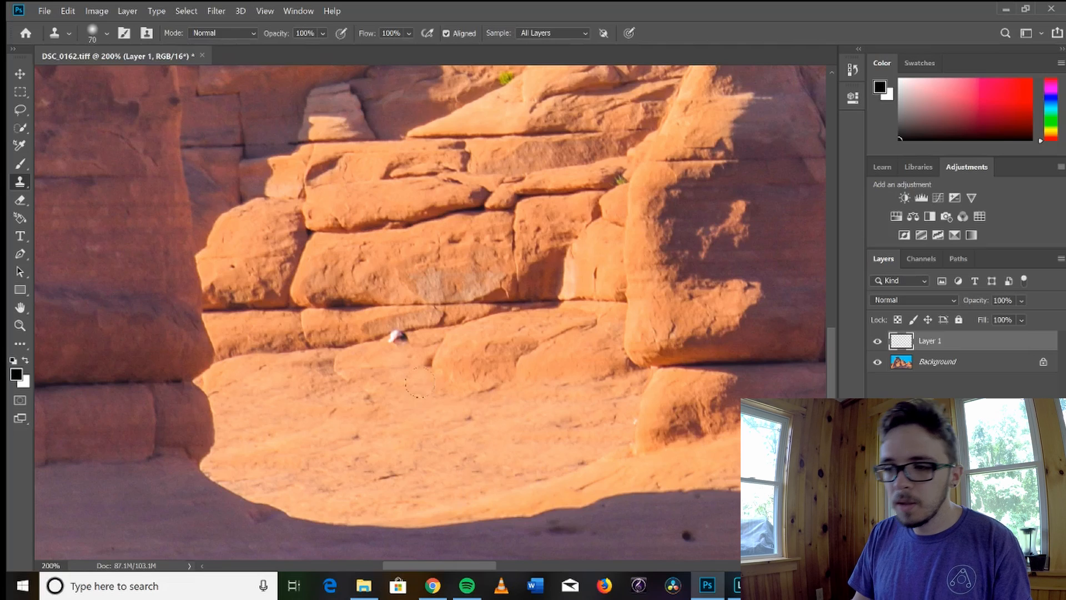
# - Try cloning over the remaining white hat with the 70 px brush, and undo it
pyautogui.hotkey('ctrl', '+')
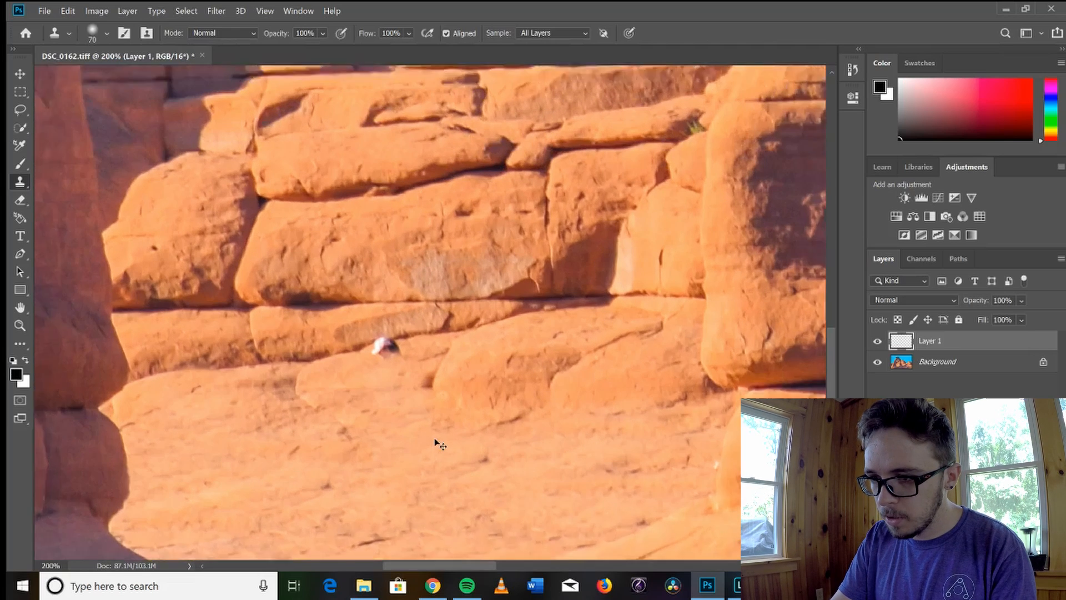
pyautogui.moveTo(414, 448); pyautogui.dragTo(504, 432)
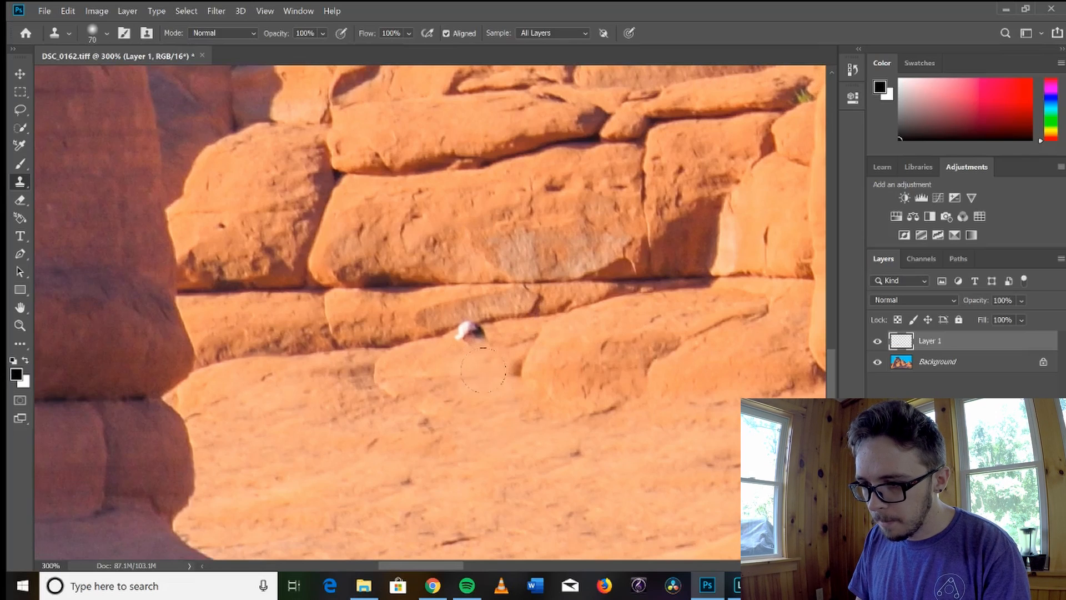
pyautogui.click(472, 332)
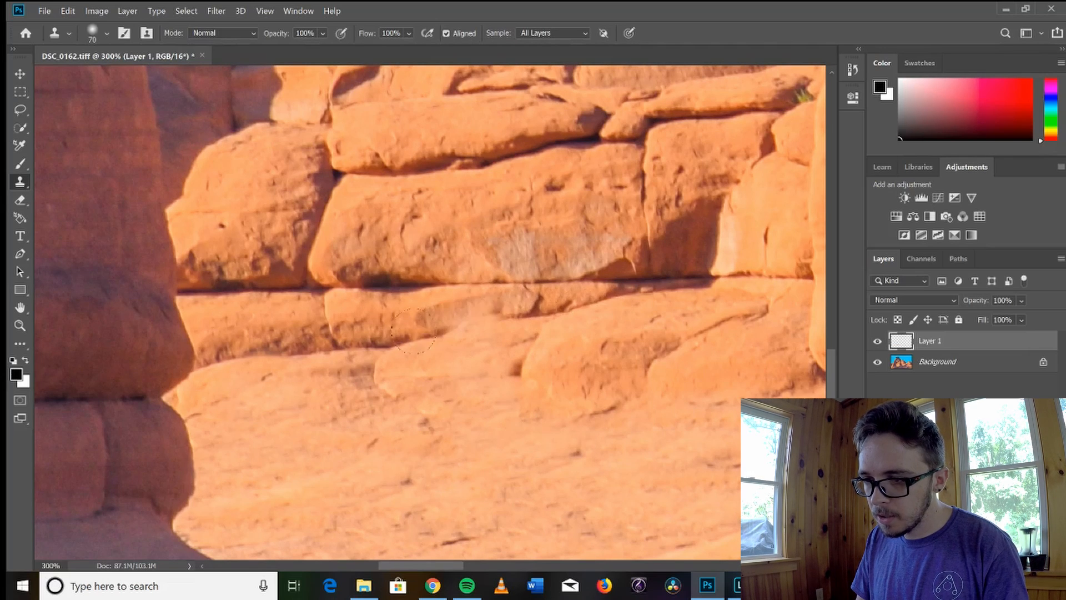
pyautogui.hotkey('ctrl', 'z')
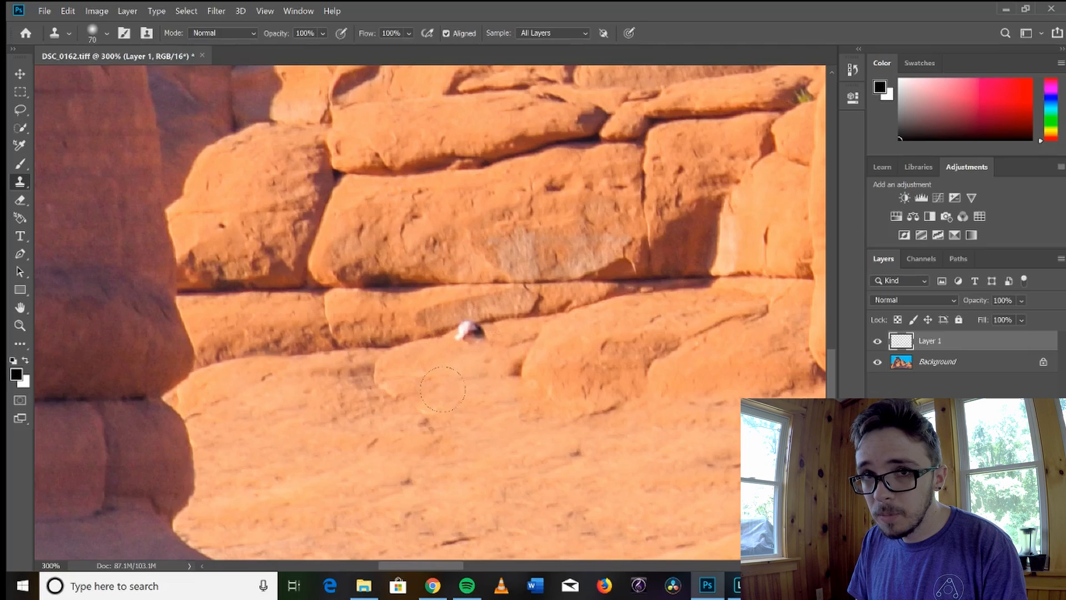
# - Clone out the remaining hat along the rock edge with nearby rock texture, reducing the brush to 35 px and finally 20 px
pyautogui.press('[')
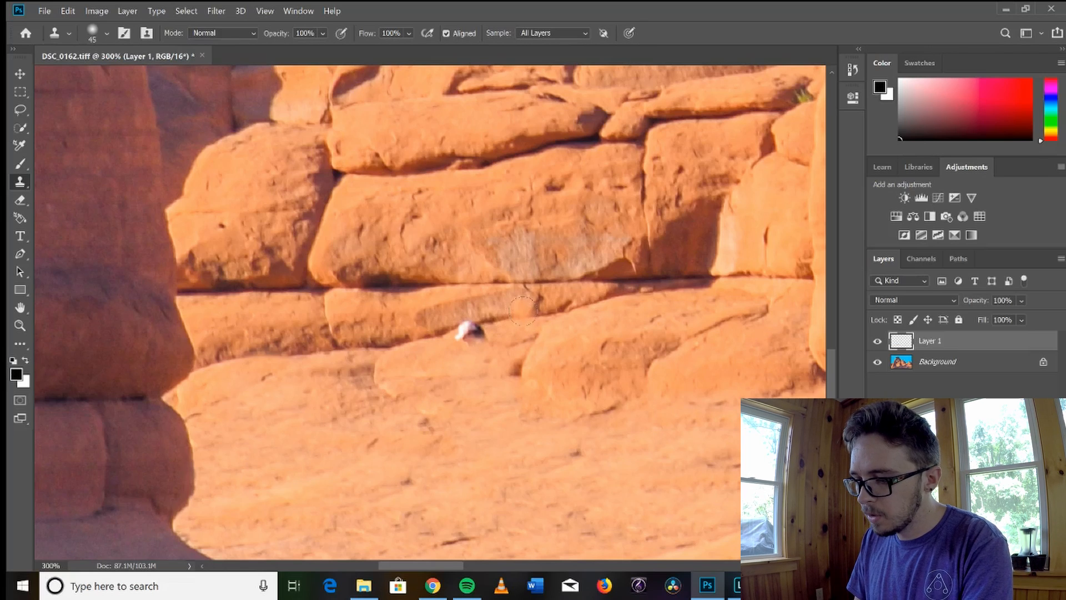
pyautogui.press('[')
pyautogui.press('[')
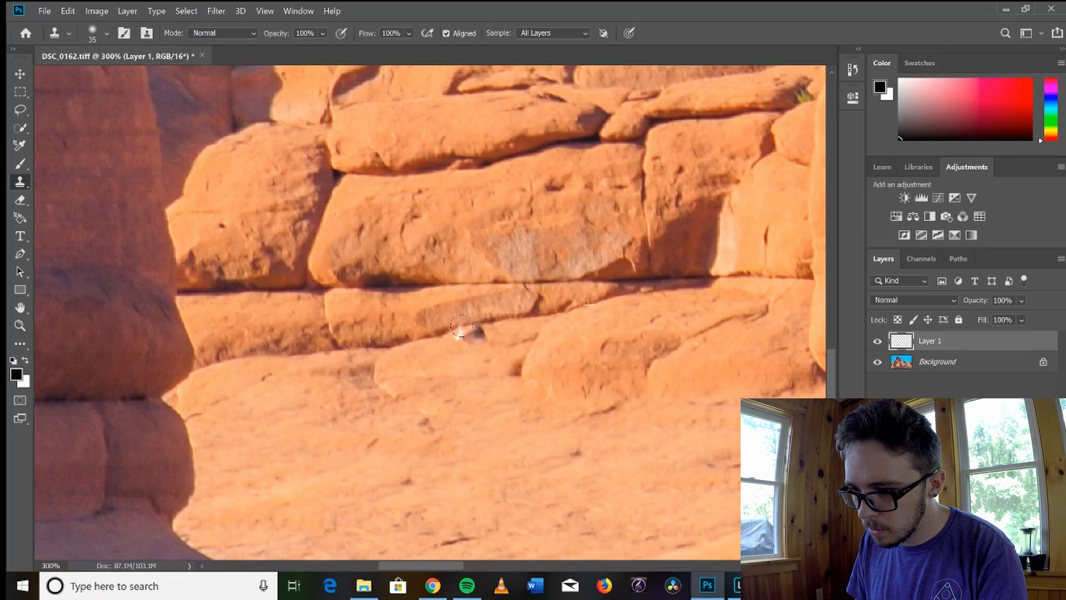
pyautogui.keyDown('alt'); pyautogui.click(560, 307); pyautogui.keyUp('alt')
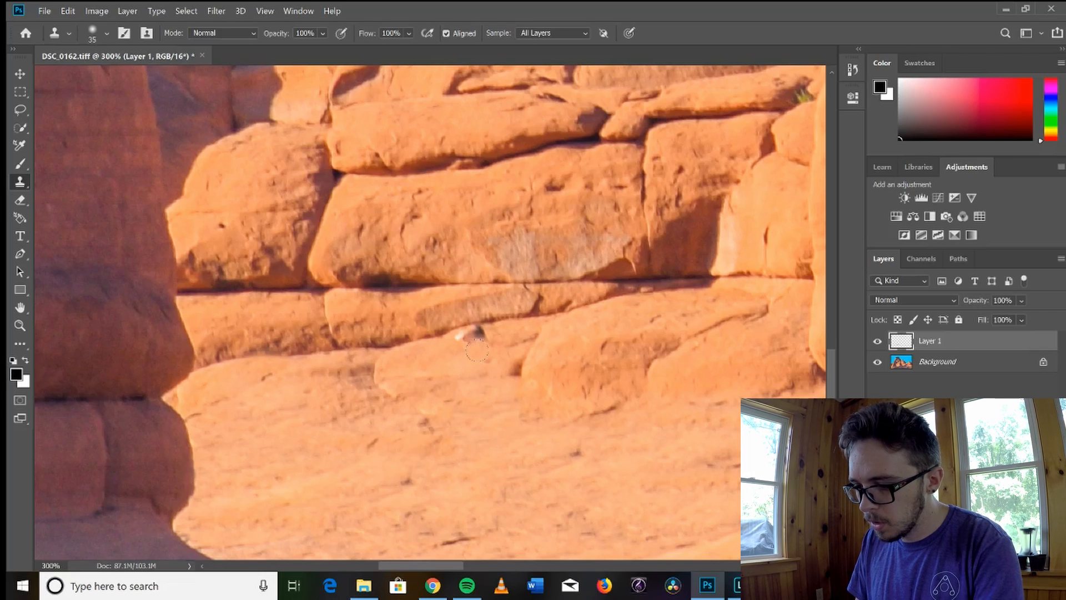
pyautogui.press('[')
pyautogui.press('[')
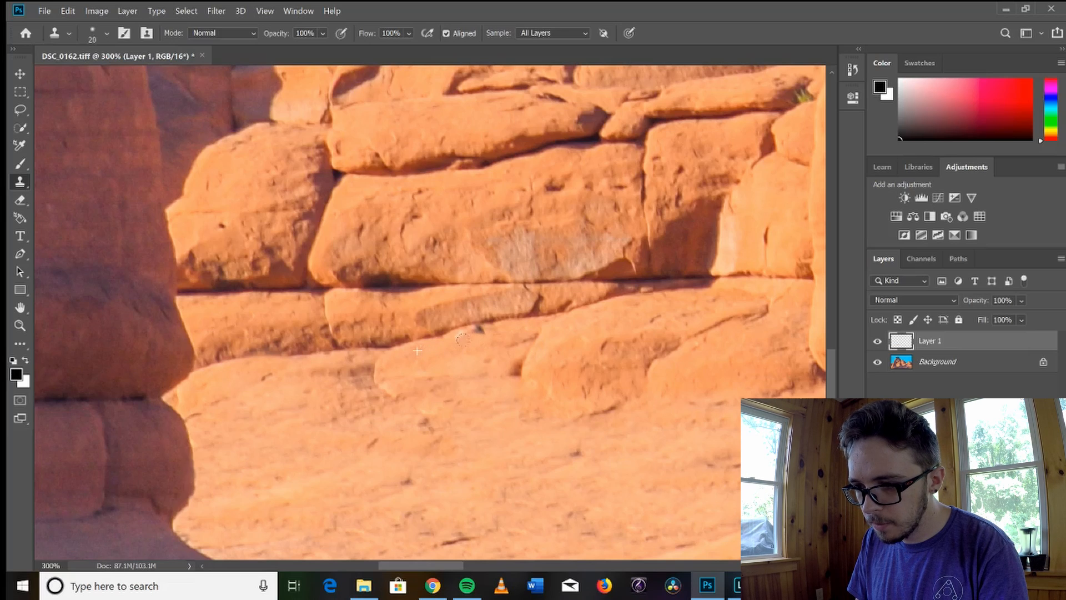
pyautogui.moveTo(462, 338); pyautogui.dragTo(478, 329)
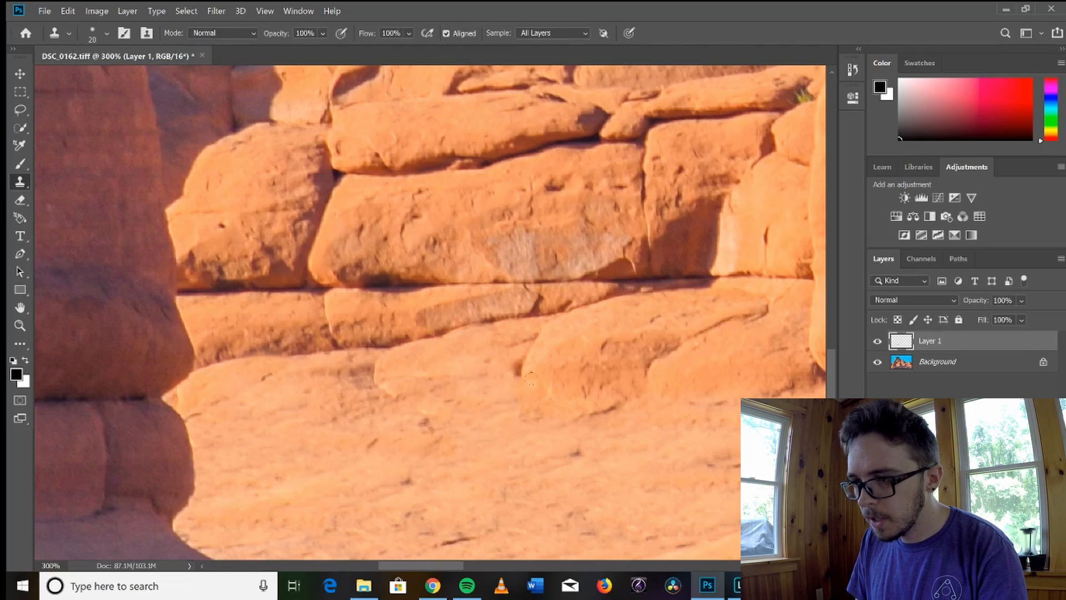
# - Hide Layer 1 to compare the retouched area beneath the arch with the original photo
pyautogui.moveTo(595, 444); pyautogui.dragTo(529, 423)
pyautogui.hotkey('ctrl', '-')
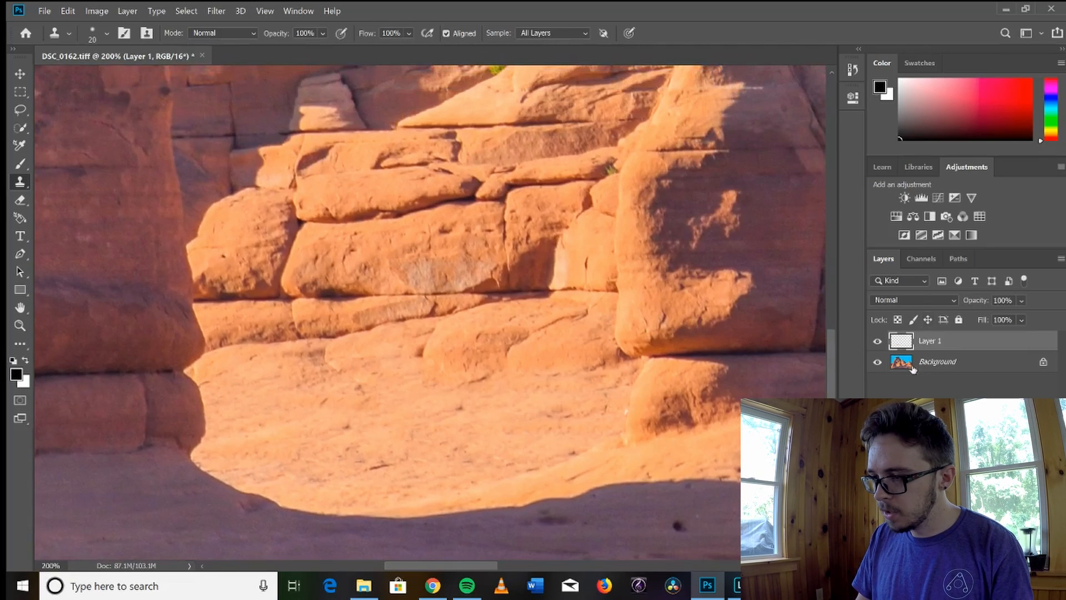
pyautogui.click(878, 342)
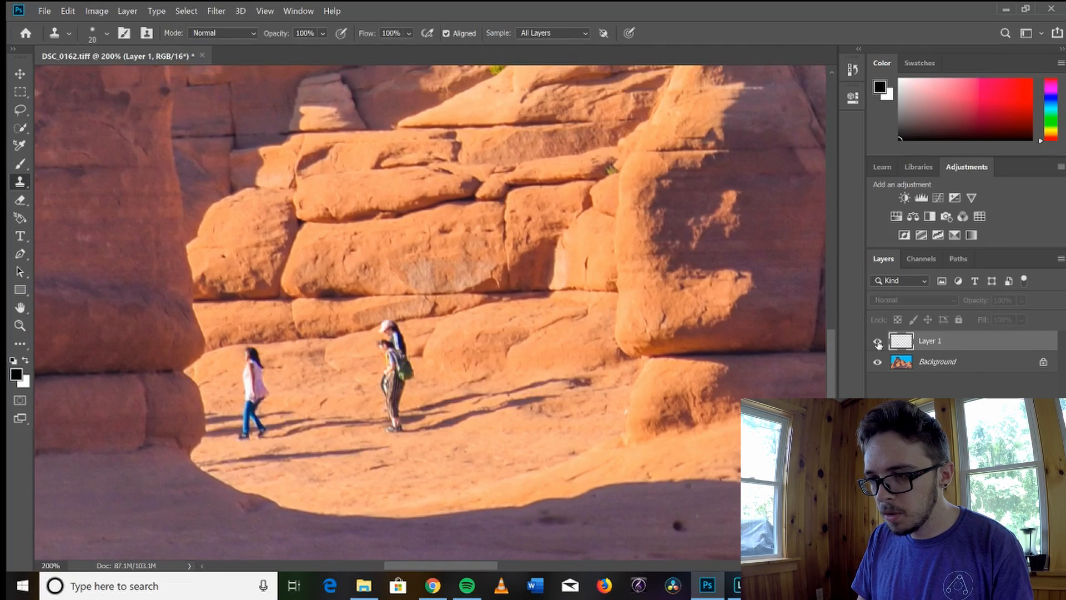
# - Toggle Layer 1's visibility to compare the retouch with the original, leave the layer shown, and view the whole photo
pyautogui.click(878, 343)
pyautogui.click(878, 342)
pyautogui.click(878, 342)
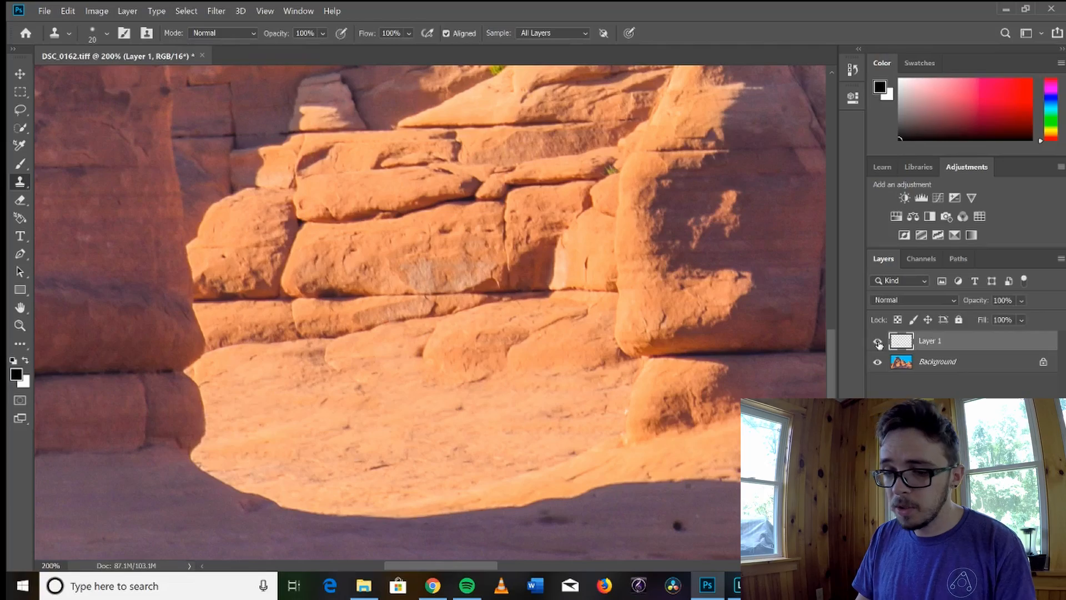
pyautogui.hotkey('ctrl', '0')
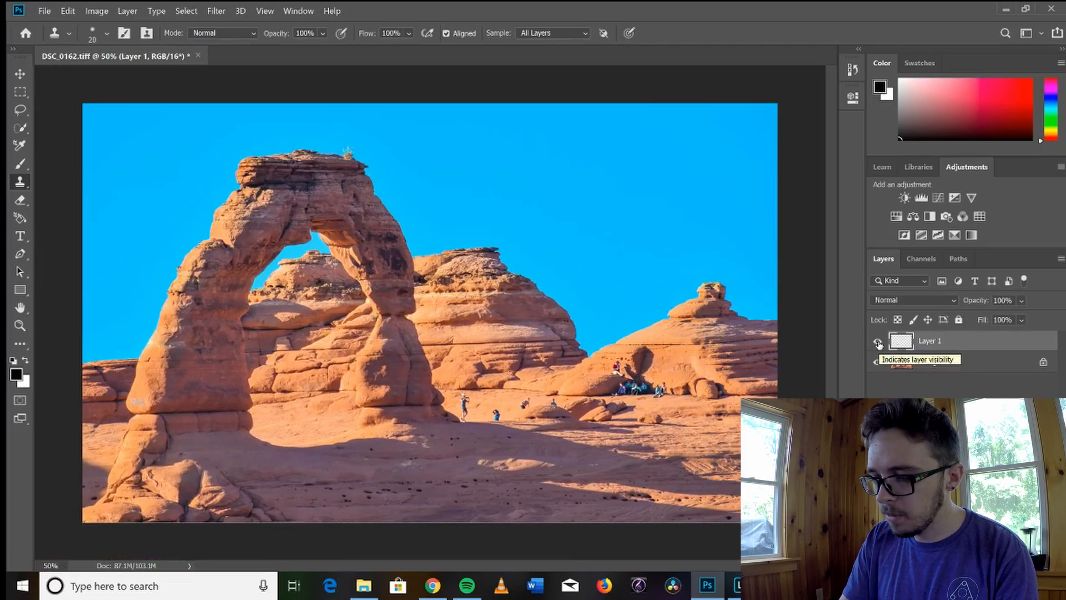
# - Draw a closed Pen path around the four hikers beyond the arch, following the ground and rounded rock edges, and convert it to a selection with 0 px feather
pyautogui.scroll(3, 557, 421)
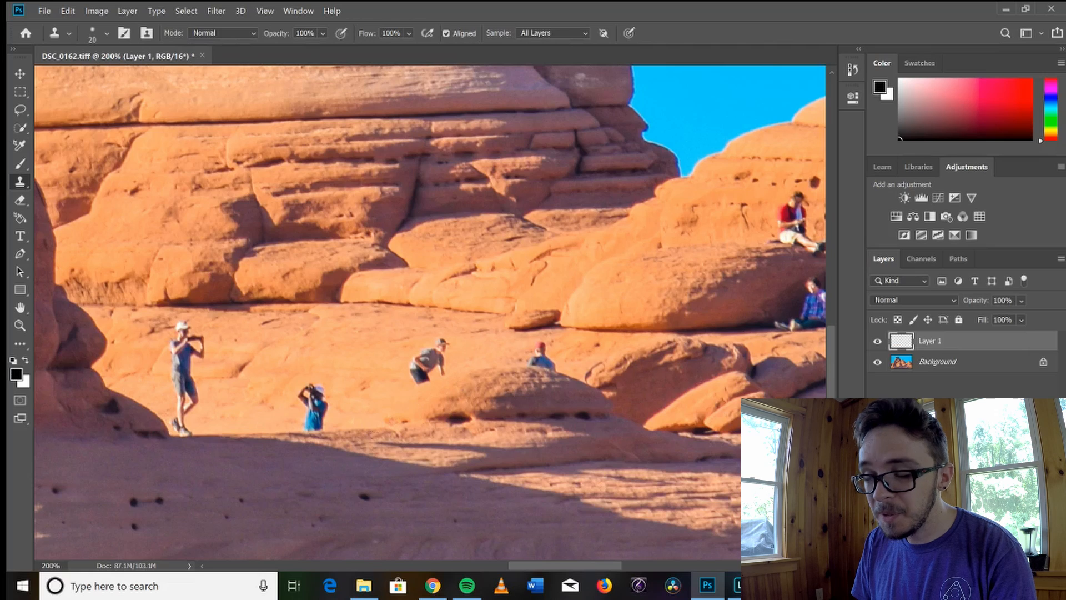
pyautogui.press('p')
pyautogui.click(169, 435)
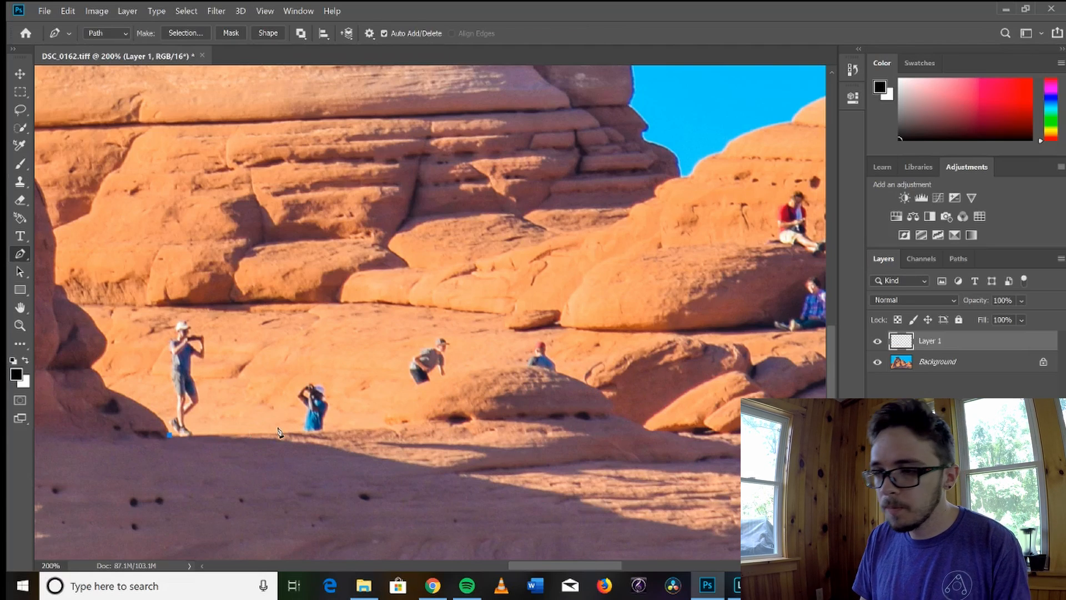
pyautogui.click(388, 426)
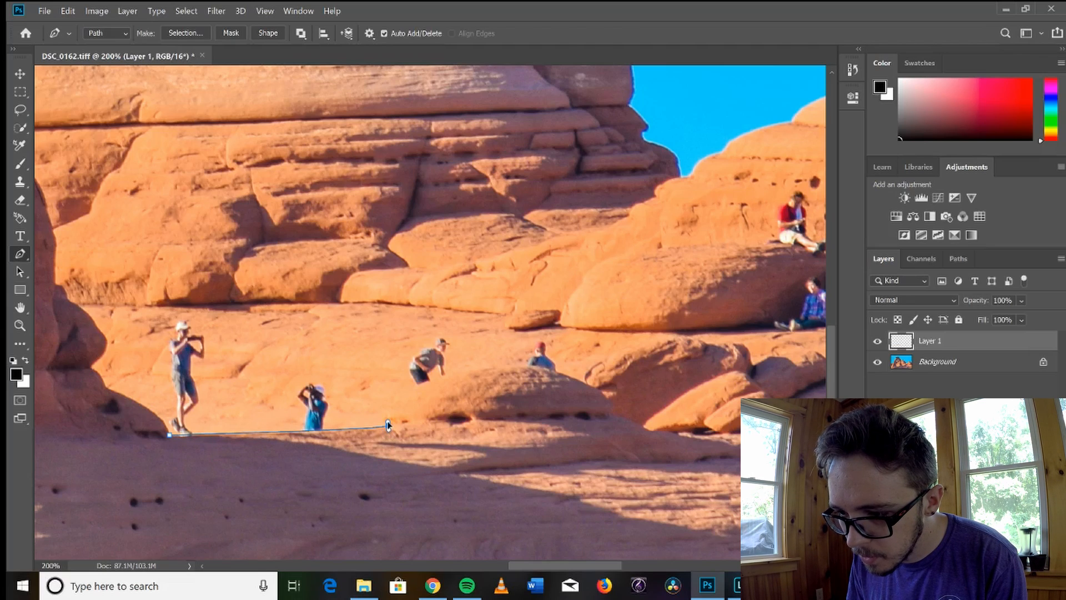
pyautogui.moveTo(388, 426); pyautogui.dragTo(390, 417)
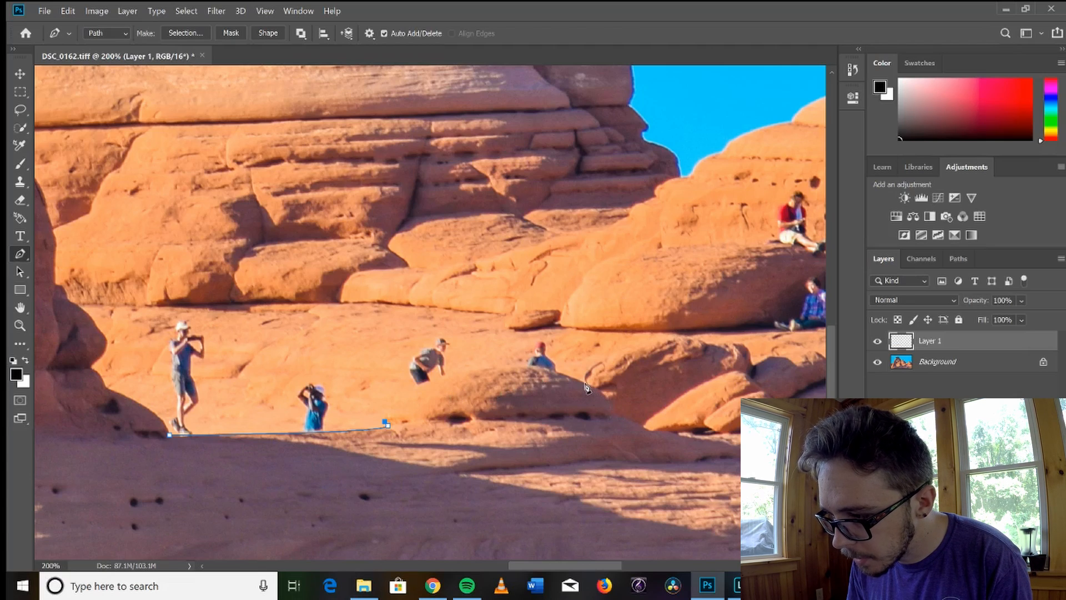
pyautogui.moveTo(585, 382); pyautogui.dragTo(720, 444)
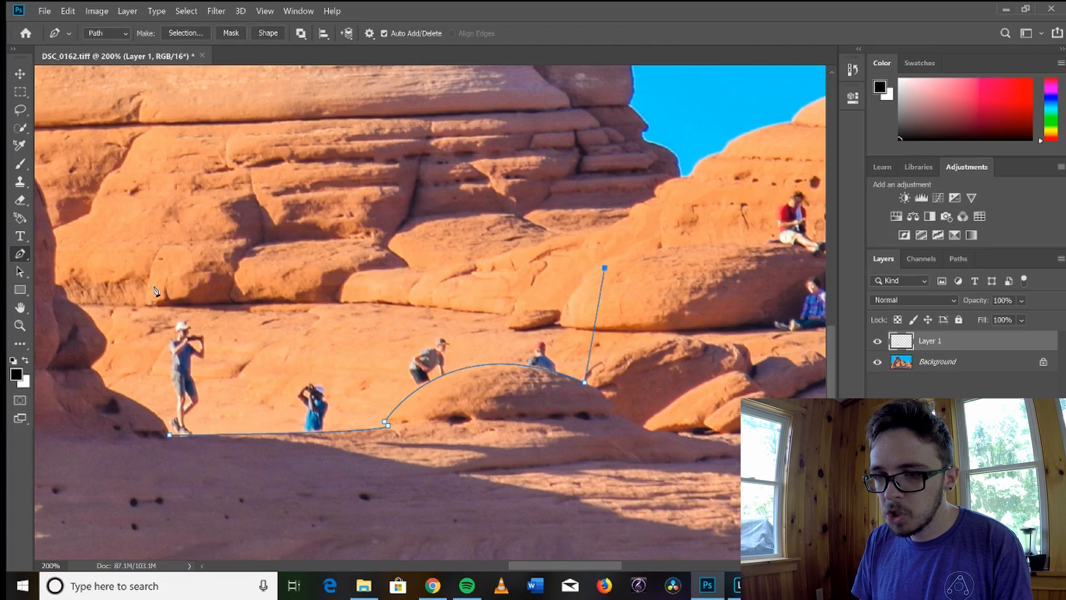
pyautogui.click(153, 286)
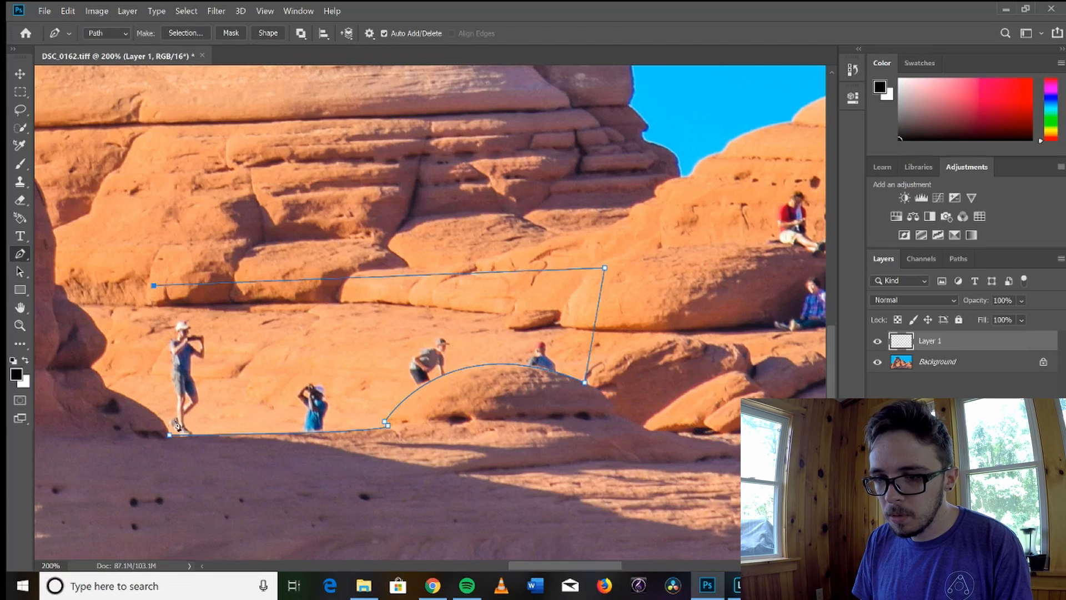
pyautogui.click(170, 435)
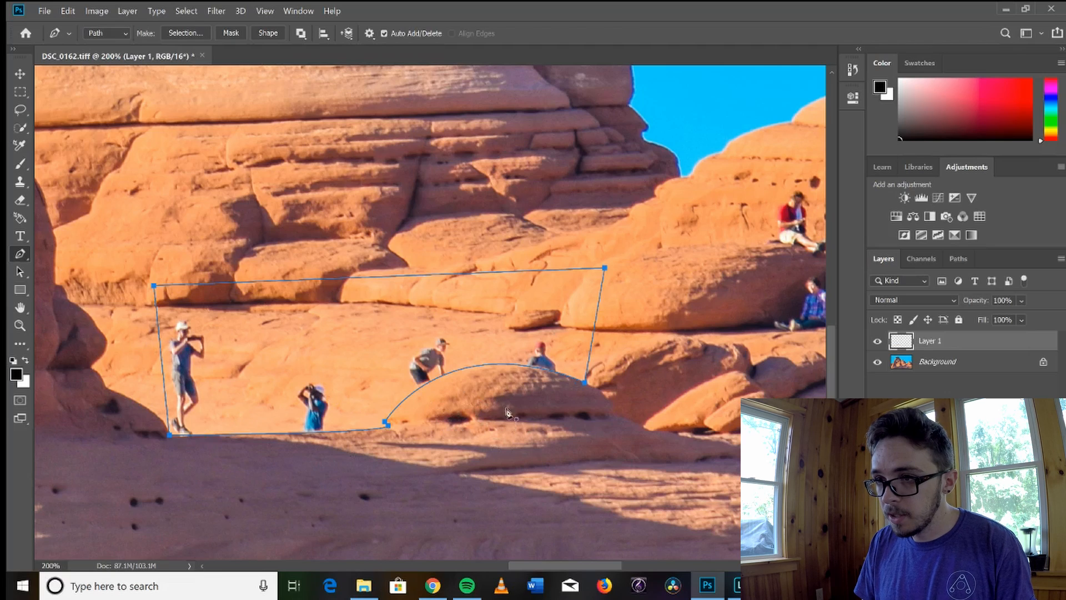
pyautogui.click(194, 35)
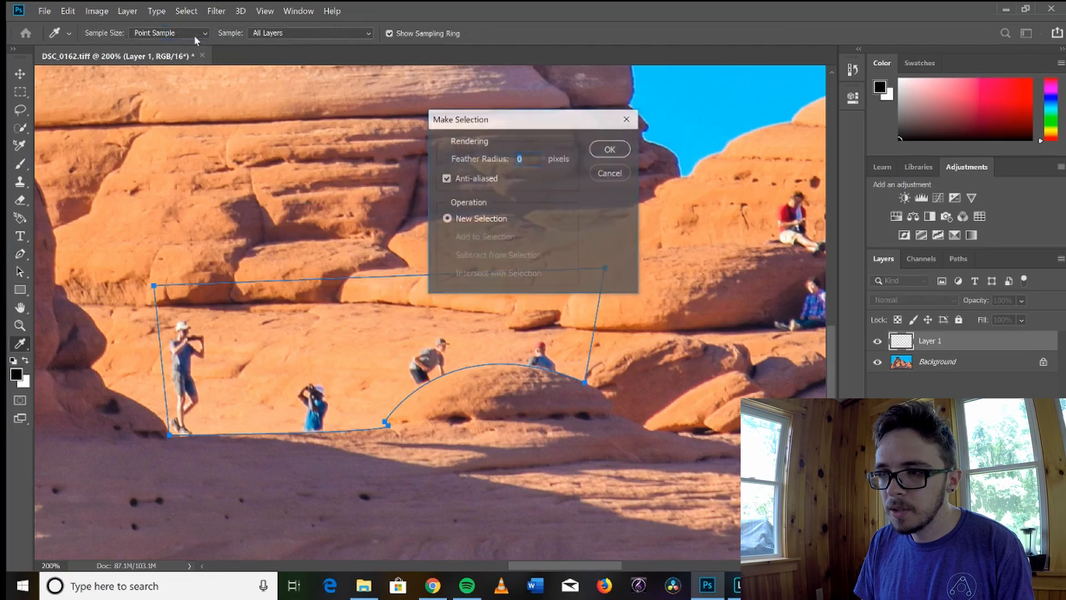
pyautogui.click(607, 154)
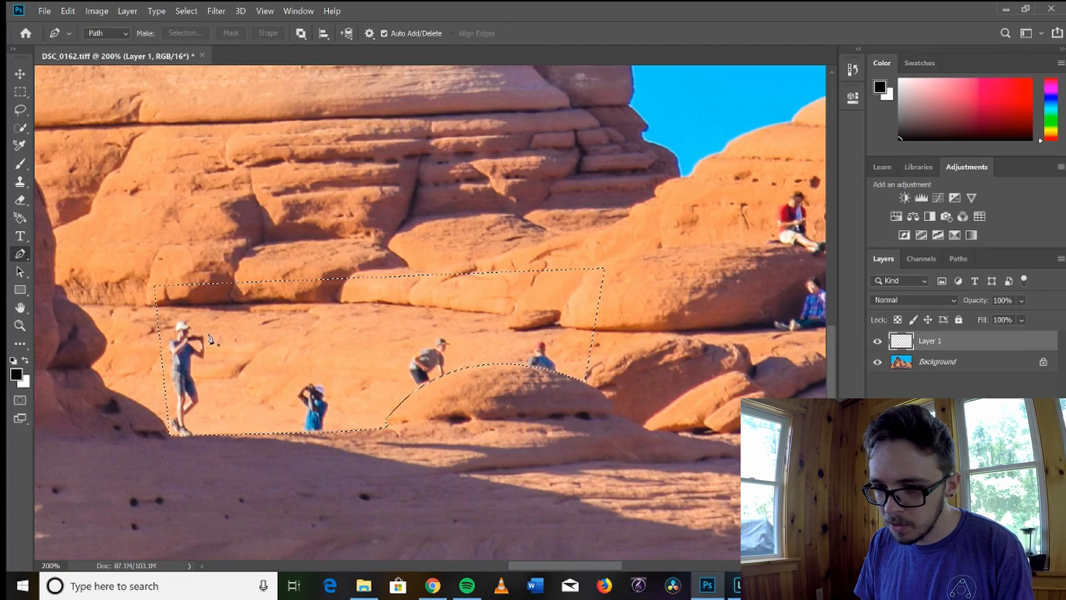
# - Clone rock texture over the four hikers inside the selection with a 50 px Clone Stamp brush, and deselect
pyautogui.click(21, 179)
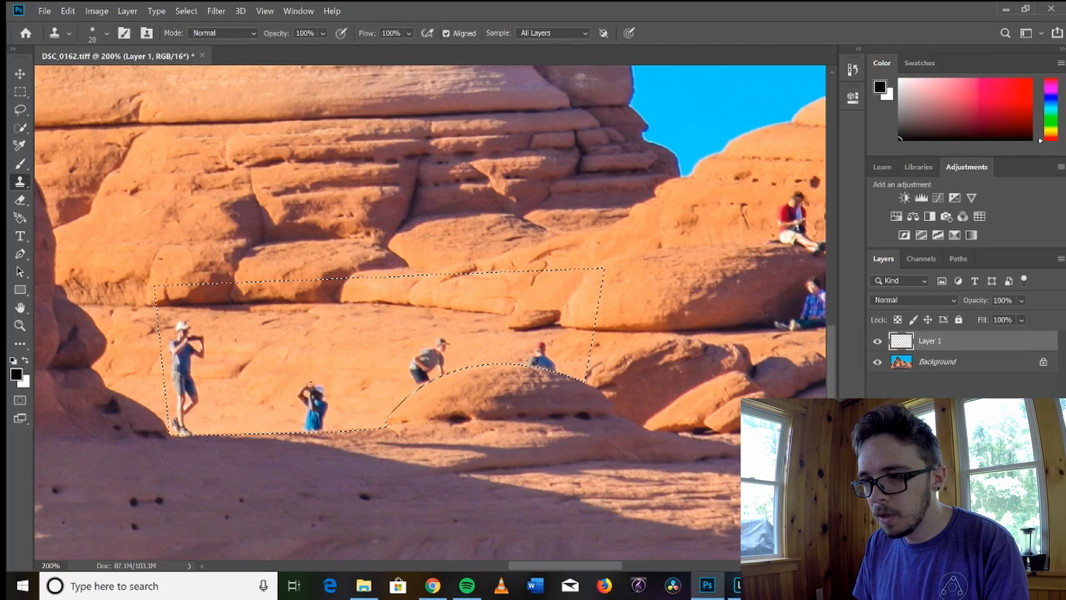
pyautogui.press(']')
pyautogui.press(']')
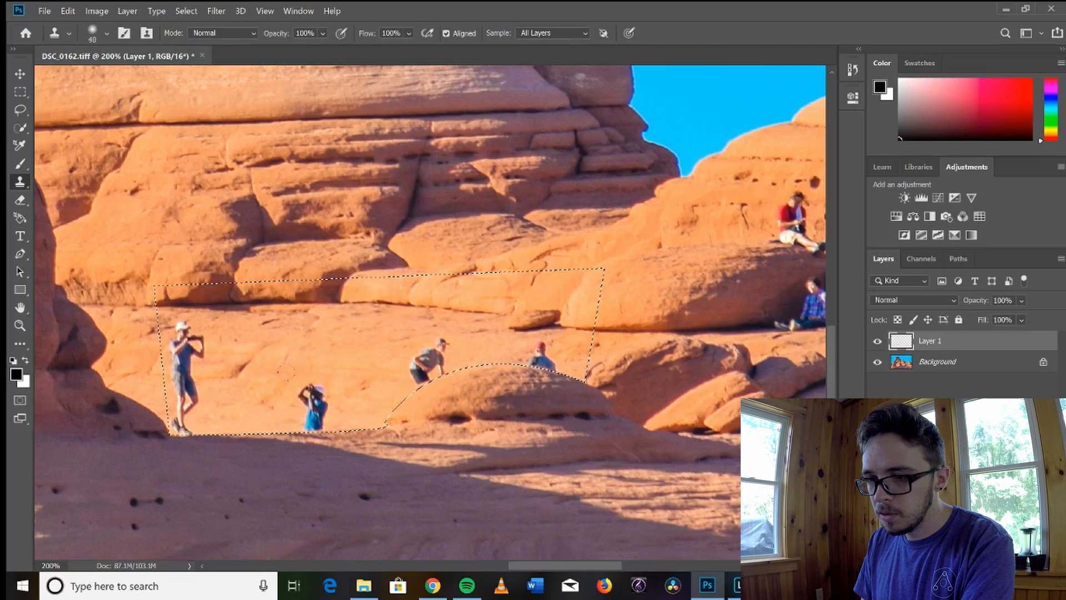
pyautogui.press(']')
pyautogui.moveTo(261, 383); pyautogui.dragTo(180, 384)
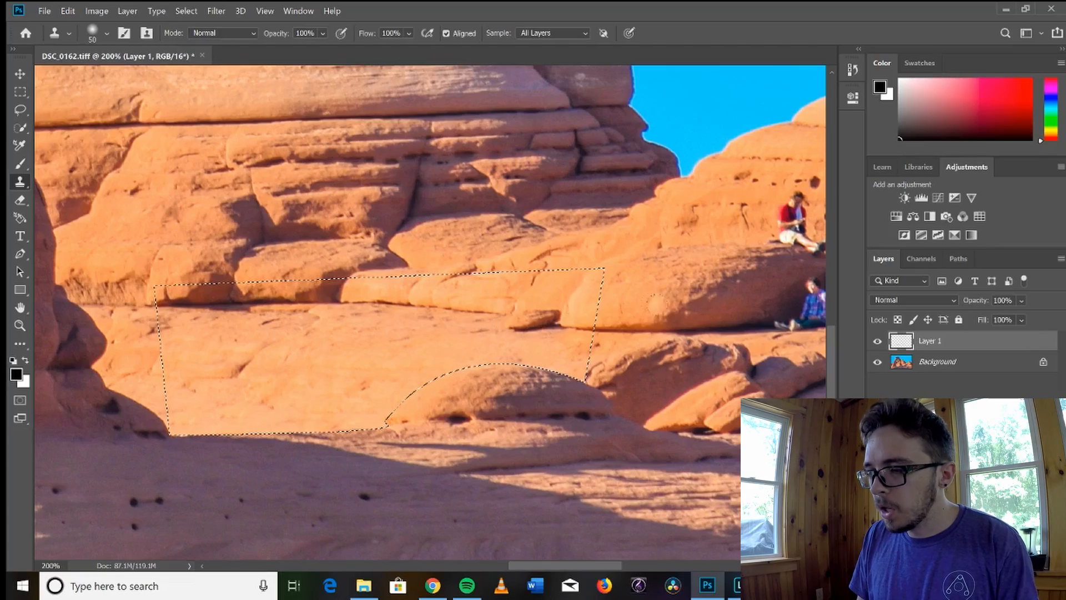
pyautogui.moveTo(686, 320); pyautogui.dragTo(440, 350)
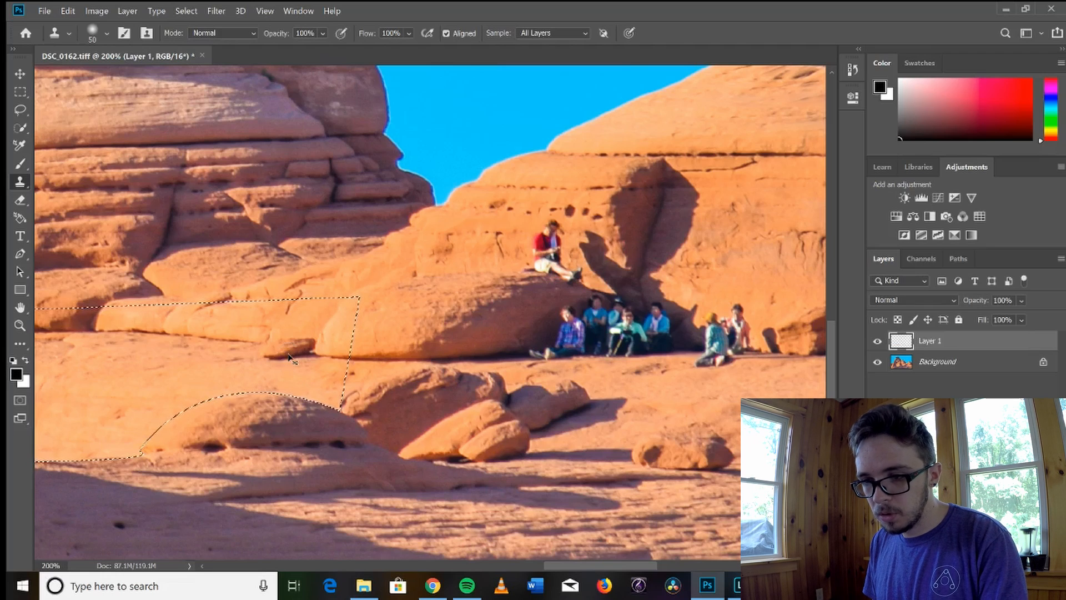
pyautogui.hotkey('ctrl', 'd')
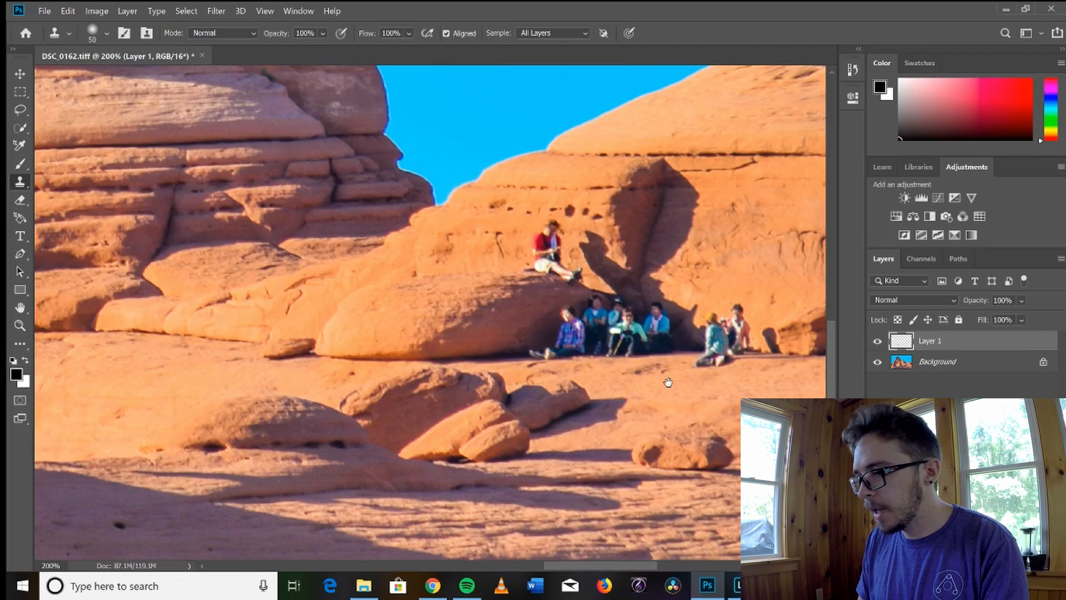
# - Clone out the person in red seated on the rock above the group, using nearby rock texture and the 50 px brush
pyautogui.moveTo(668, 382); pyautogui.dragTo(399, 440)
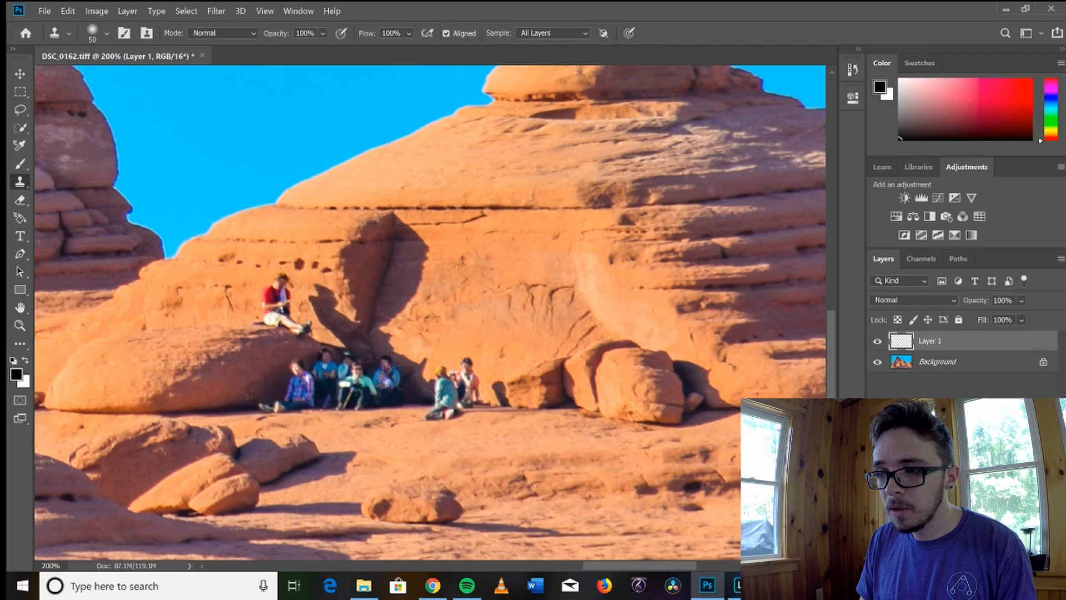
pyautogui.click(412, 363)
pyautogui.moveTo(413, 265)
pyautogui.mouseDown()
pyautogui.moveTo(390, 281)
pyautogui.moveTo(427, 275)
pyautogui.mouseUp()
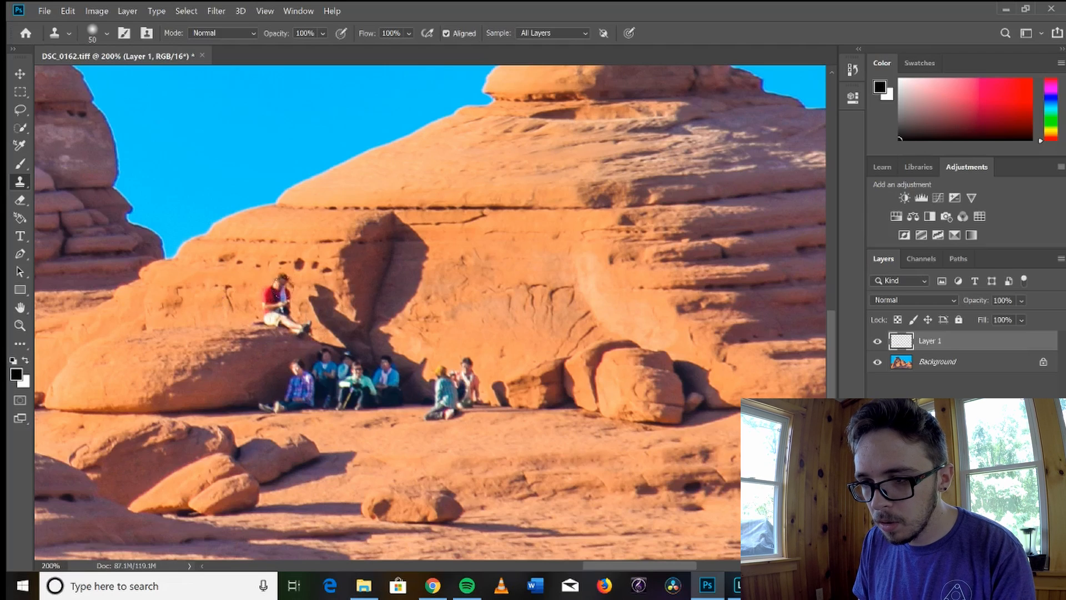
pyautogui.moveTo(281, 286)
pyautogui.mouseDown()
pyautogui.moveTo(283, 278)
pyautogui.moveTo(275, 292)
pyautogui.moveTo(356, 300)
pyautogui.moveTo(297, 305)
pyautogui.mouseUp()
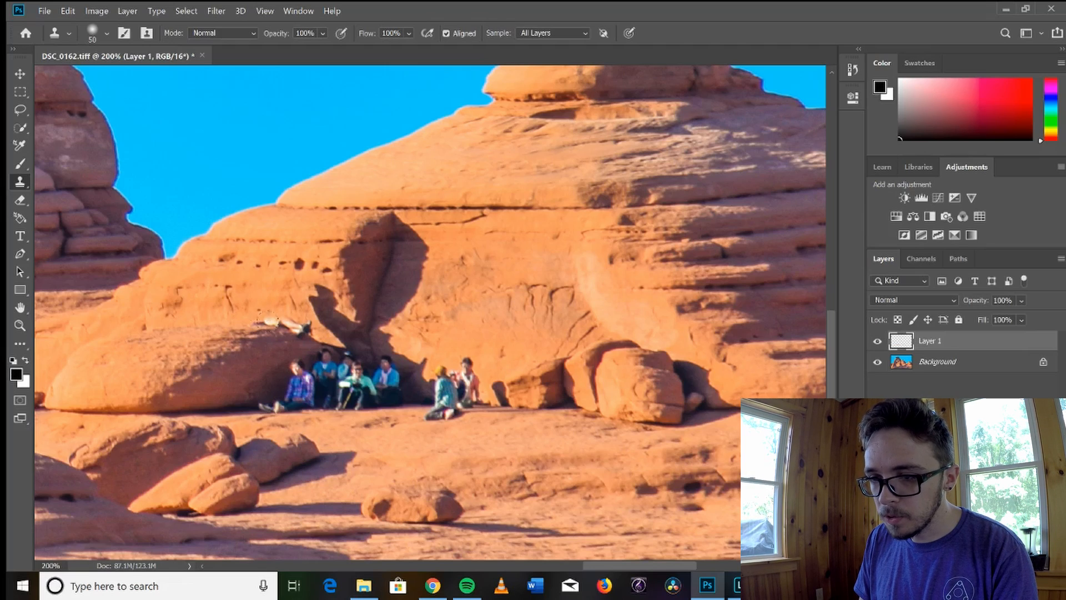
pyautogui.moveTo(262, 316)
pyautogui.mouseDown()
pyautogui.moveTo(305, 322)
pyautogui.moveTo(259, 319)
pyautogui.mouseUp()
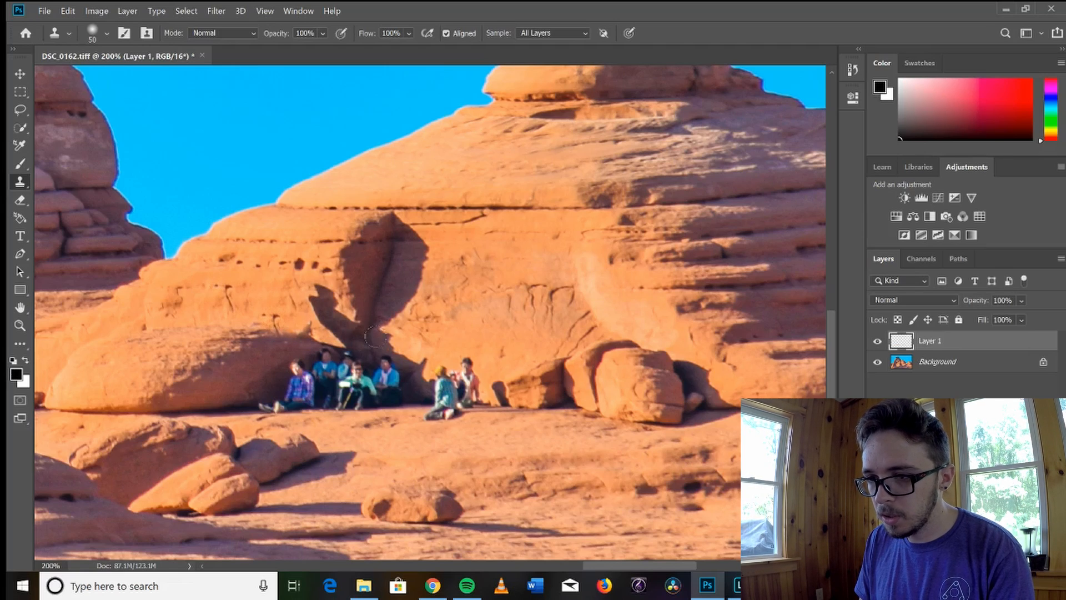
# - Undo the last clone stroke and cover the removed person's shadow on the rock face with sunlit rock texture, using a 35 px brush
pyautogui.hotkey('ctrl', 'z')
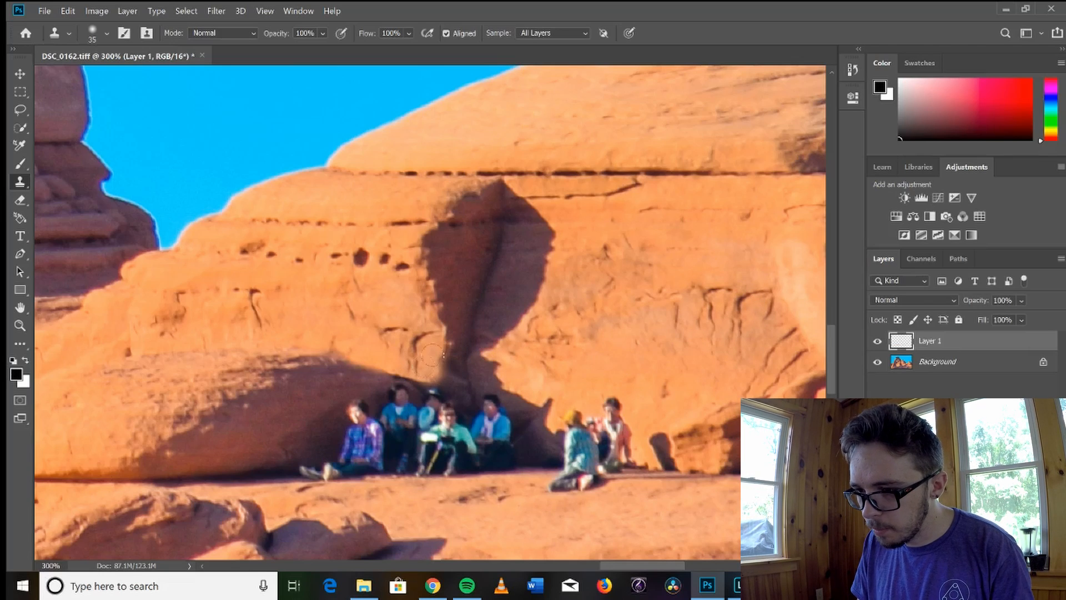
pyautogui.moveTo(428, 345); pyautogui.dragTo(417, 351)
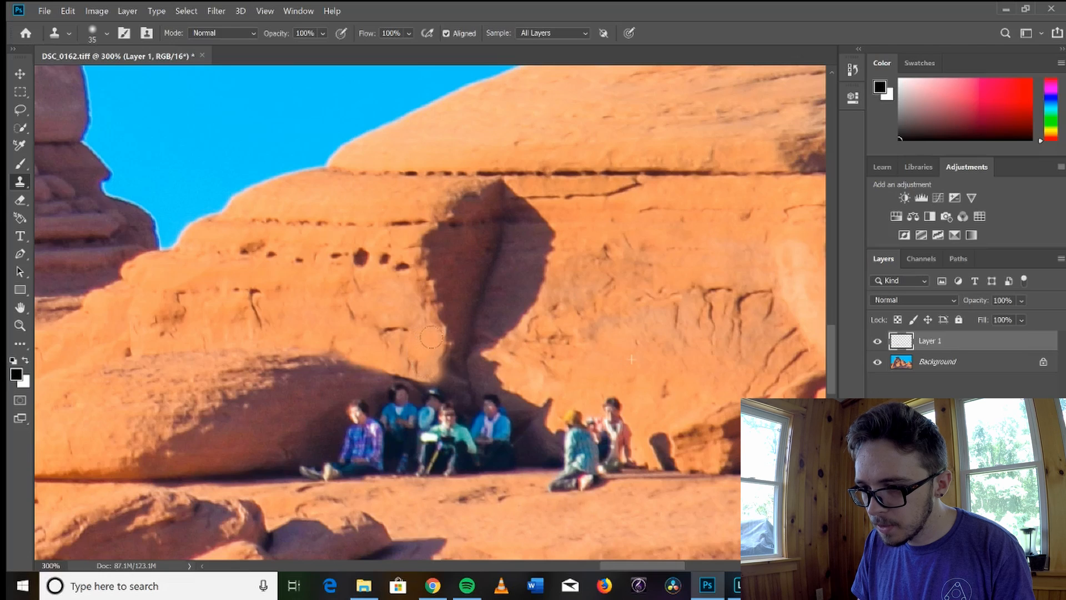
pyautogui.moveTo(414, 363); pyautogui.dragTo(416, 363)
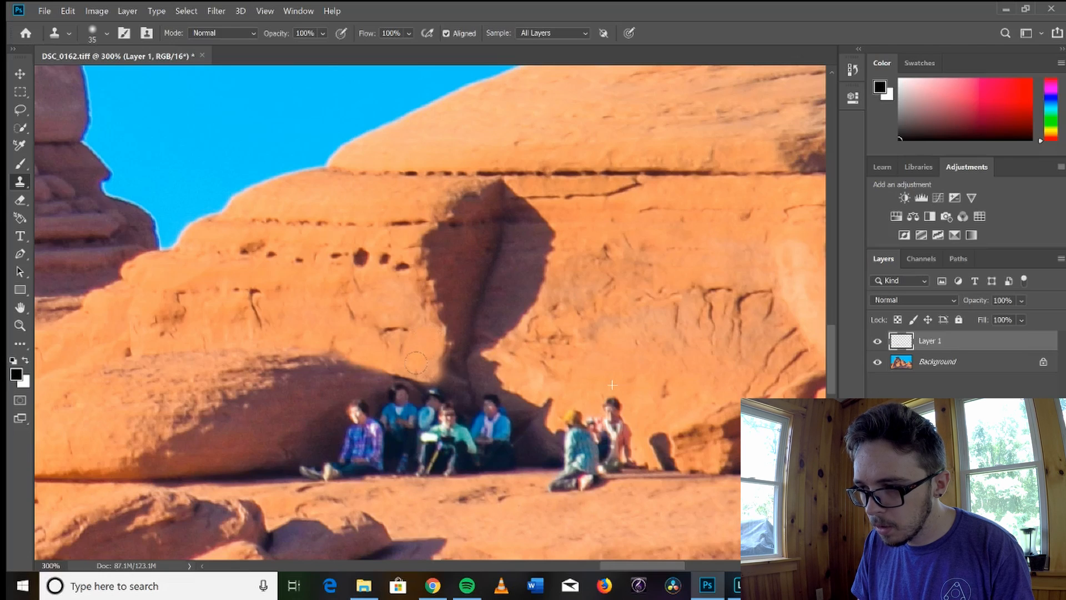